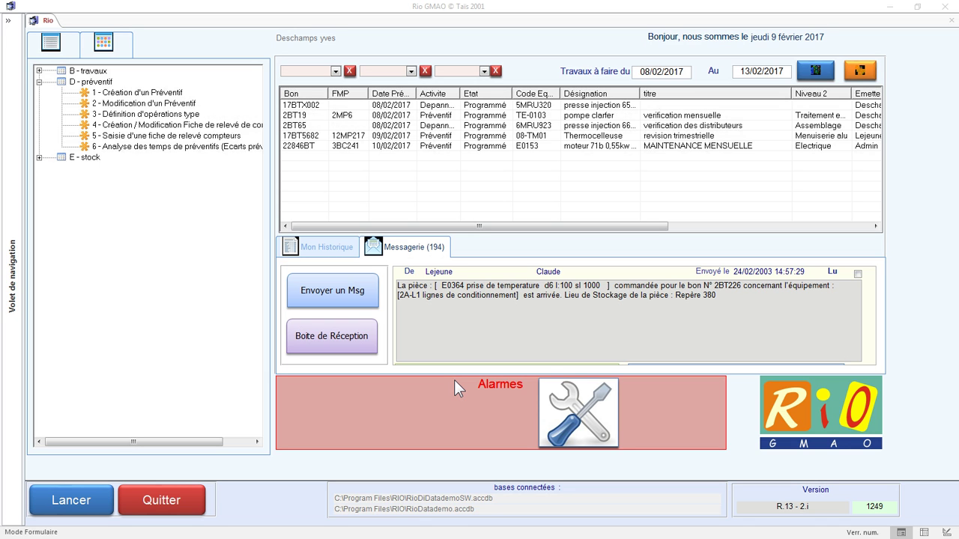
Dismiss the workflow diagram and open the blank 1 - Création d'un Préventif form under D - préventif.
left_click_drag(756, 22, 412, 26)
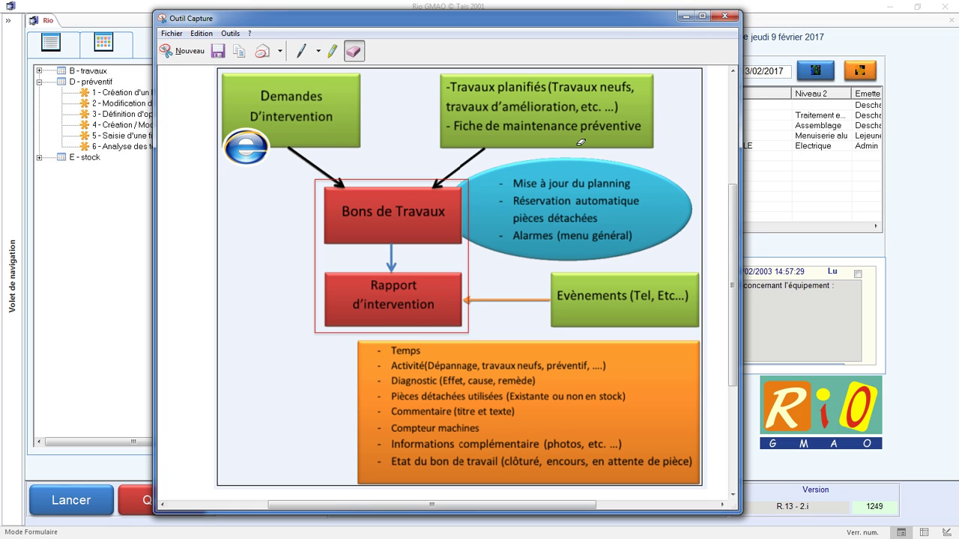
left_click(688, 17)
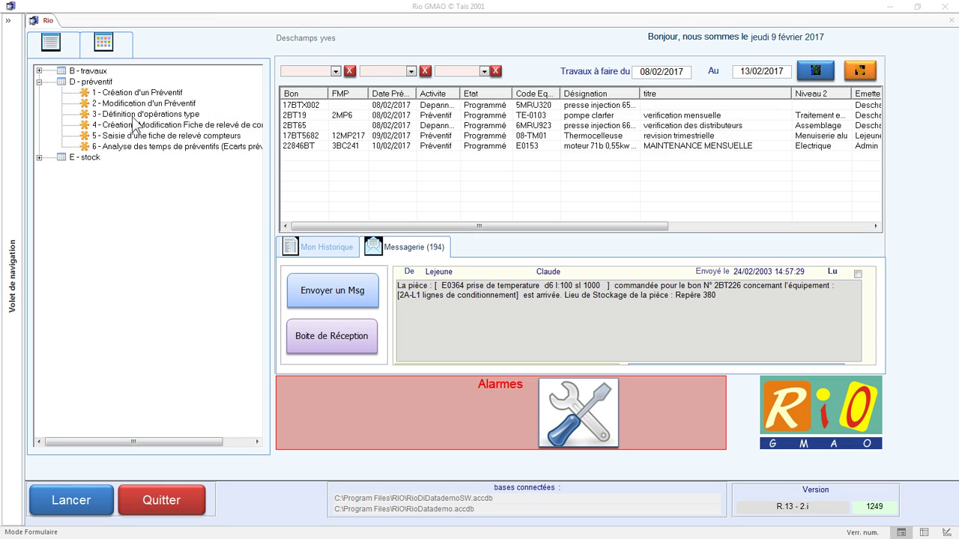
left_click(135, 116)
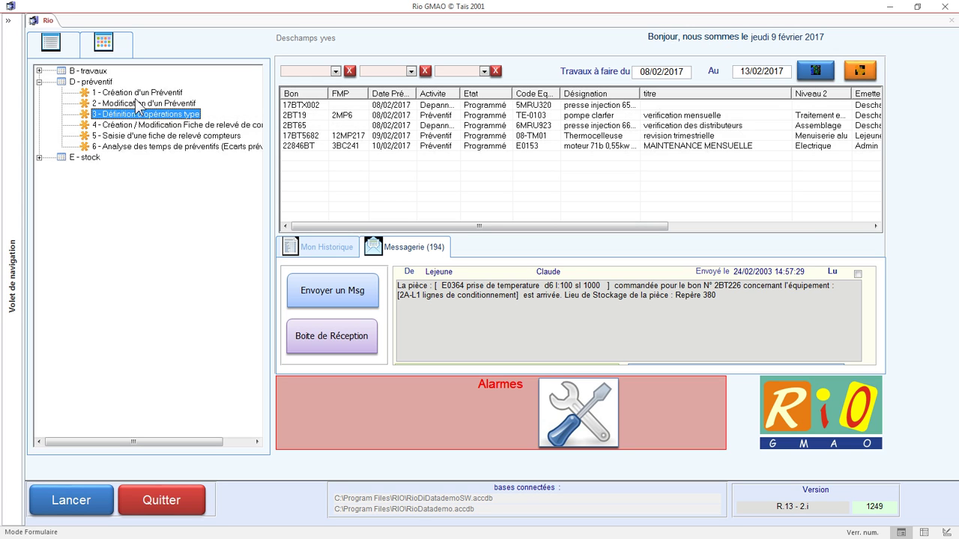
left_click(136, 93)
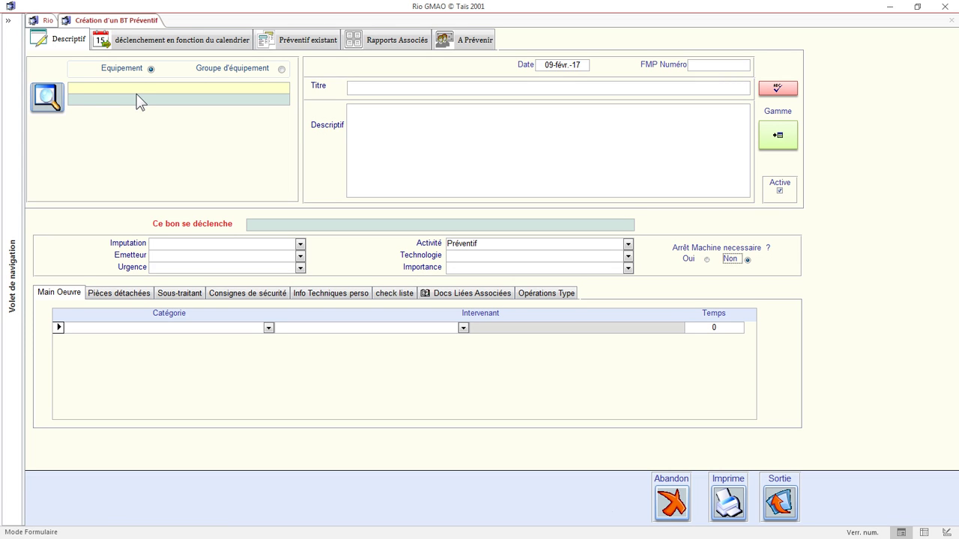
Browse the equipment tree through Station de saint herblain and Desodo, then abandon the browse.
left_click(130, 87)
left_click(47, 98)
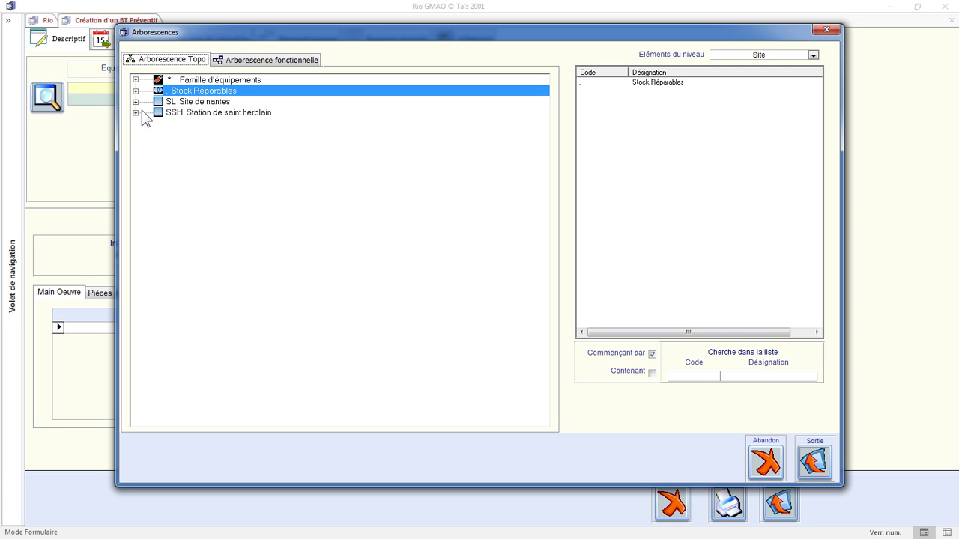
left_click(136, 112)
left_click(158, 134)
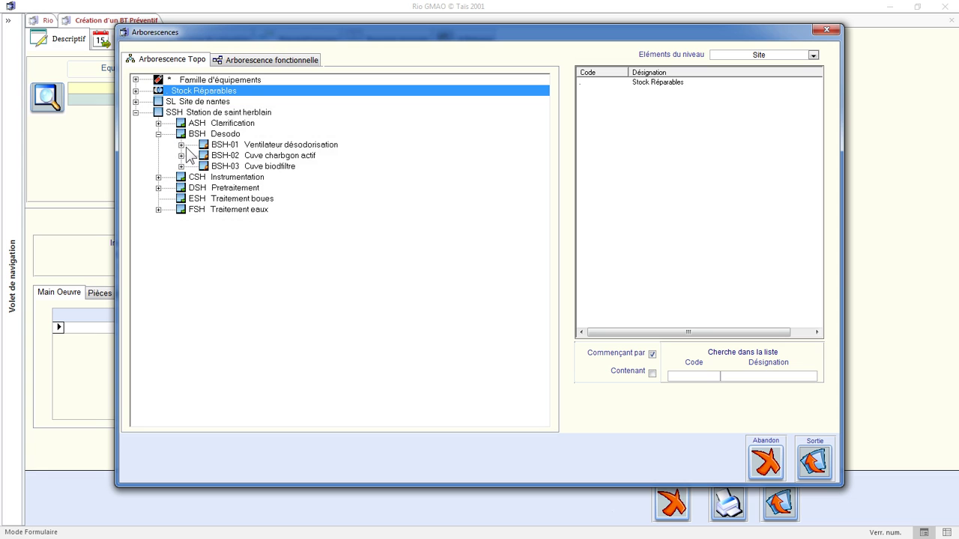
left_click(180, 145)
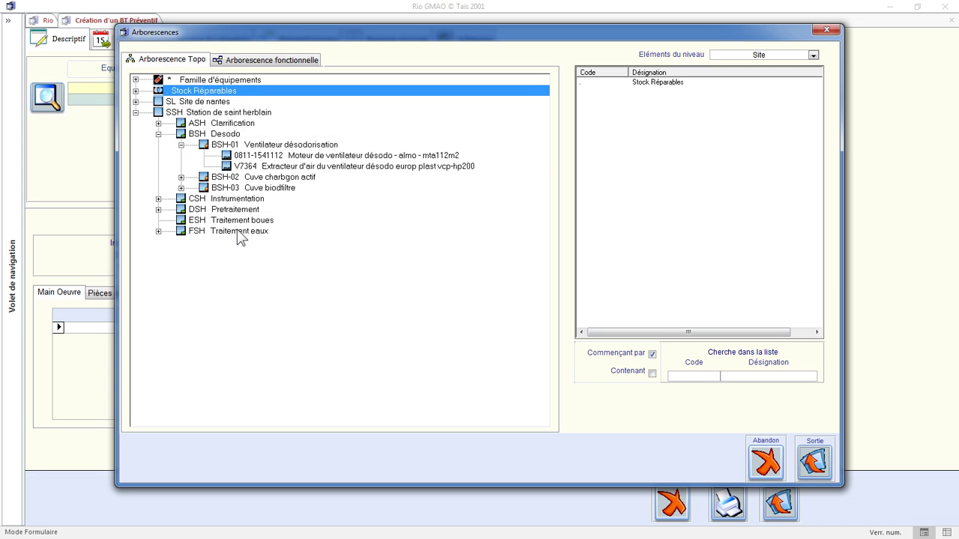
left_click(766, 462)
Search equipment with comp*copco and assign SG-ATL01, Compresseur Atlas COPCO 25-0001.
left_click_drag(108, 88, 53, 86)
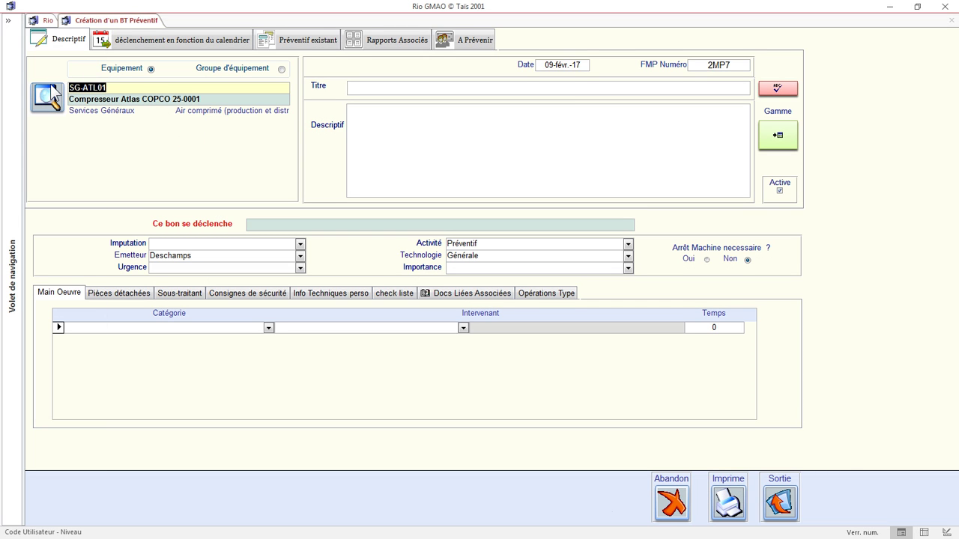
type("comp*copco")
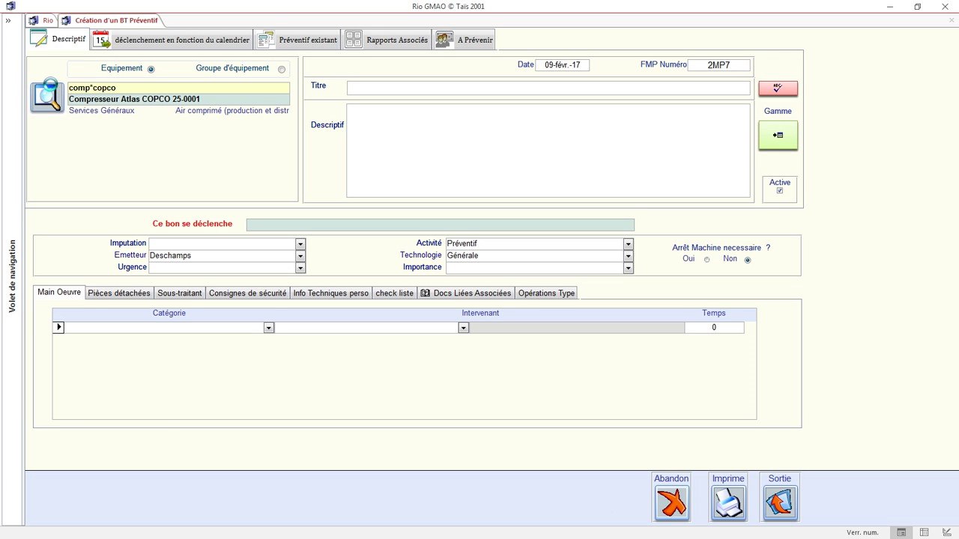
key("Return")
double_click(205, 120)
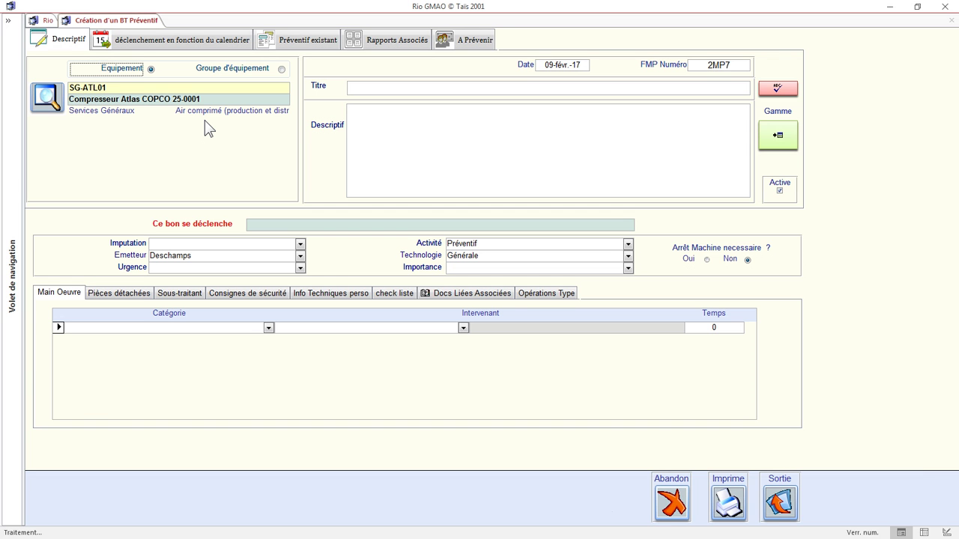
left_click(462, 91)
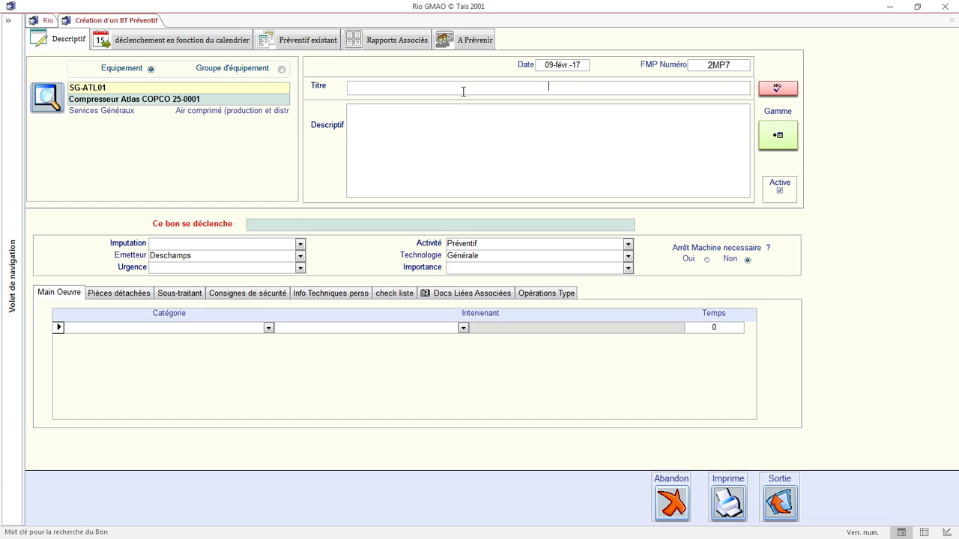
Title the order 'revision trimestrielle compresseur' with description '- nettoyer la cartouche dilter d'air'.
type("revision trimestrielle compresseur")
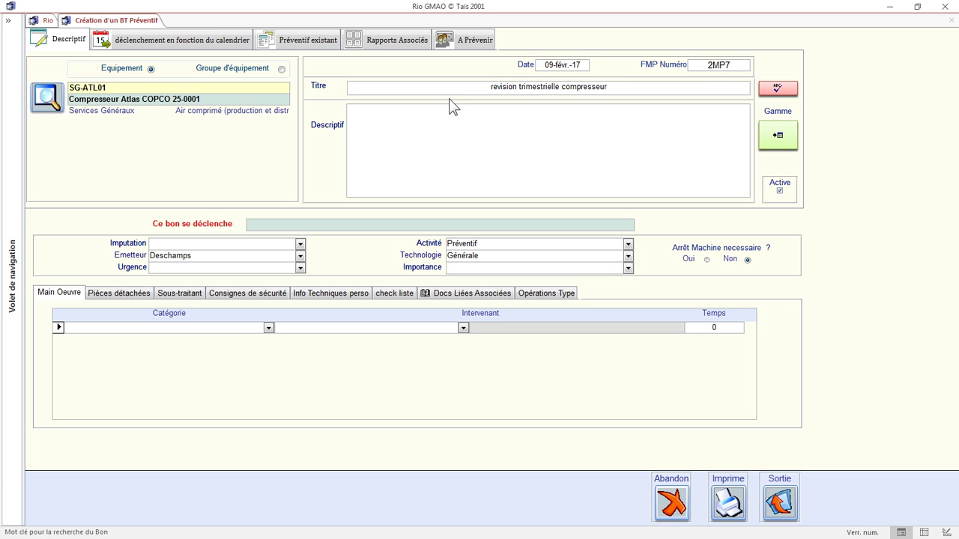
left_click(409, 112)
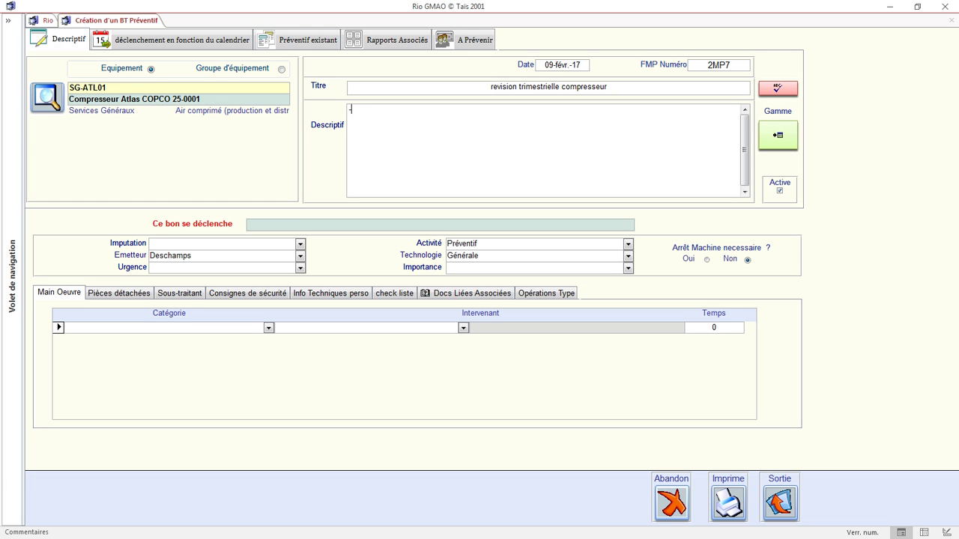
type("- nettoyer la cartouche dilter d'aire")
key("BackSpace")
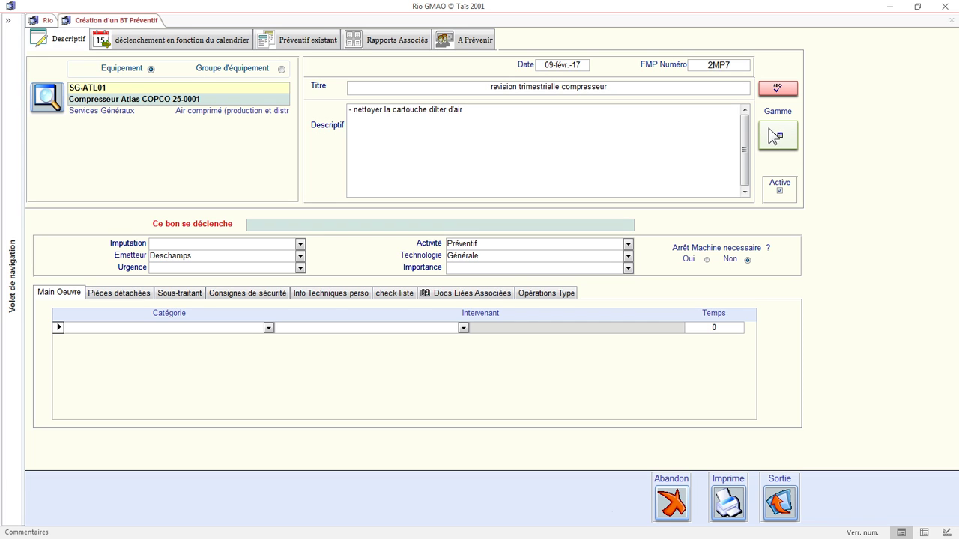
Apply the Préventif Trimestriel ATLAS COPCO gamme, adding a 4-hour Technicien maintenance A1 labour line.
left_click(774, 129)
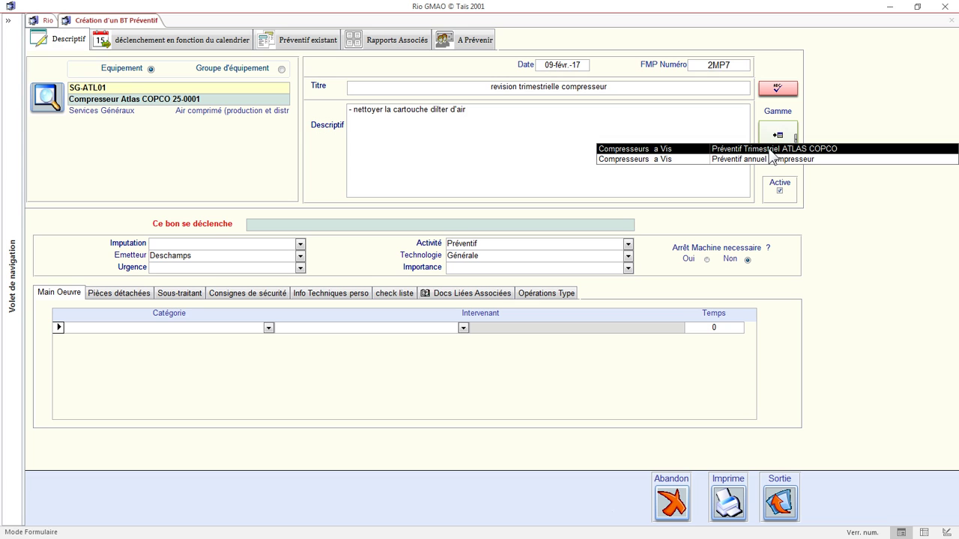
left_click(771, 149)
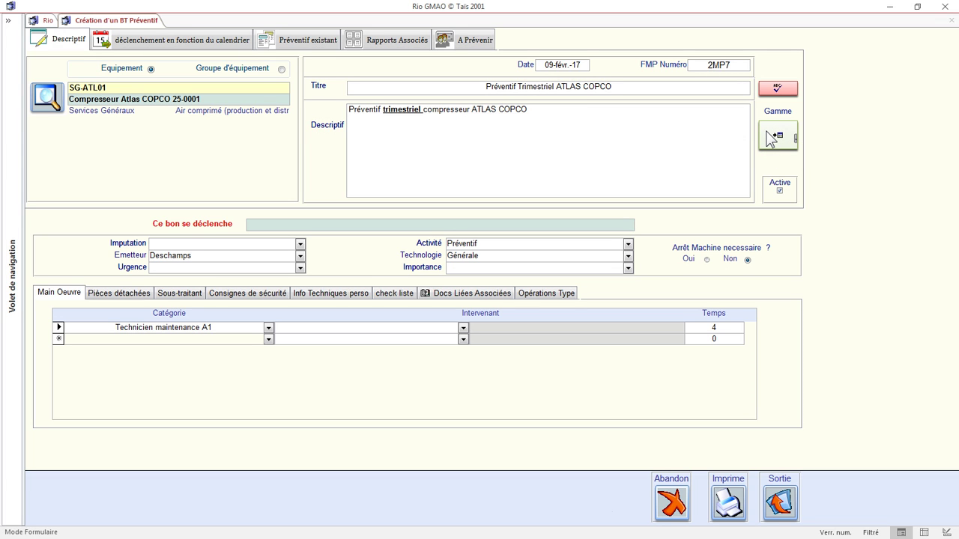
left_click(539, 109)
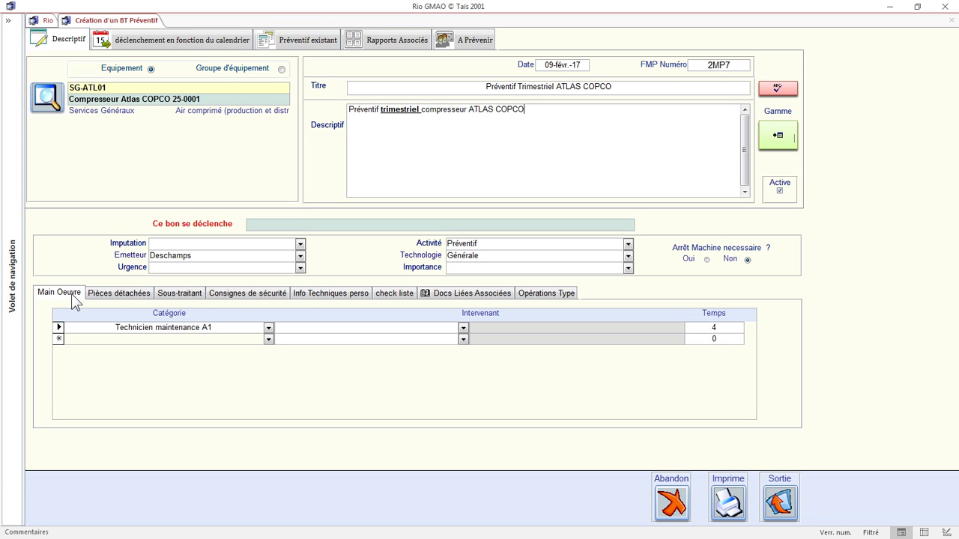
Add the line 'laisser la zone propre après intervenion' to the description.
left_click(387, 294)
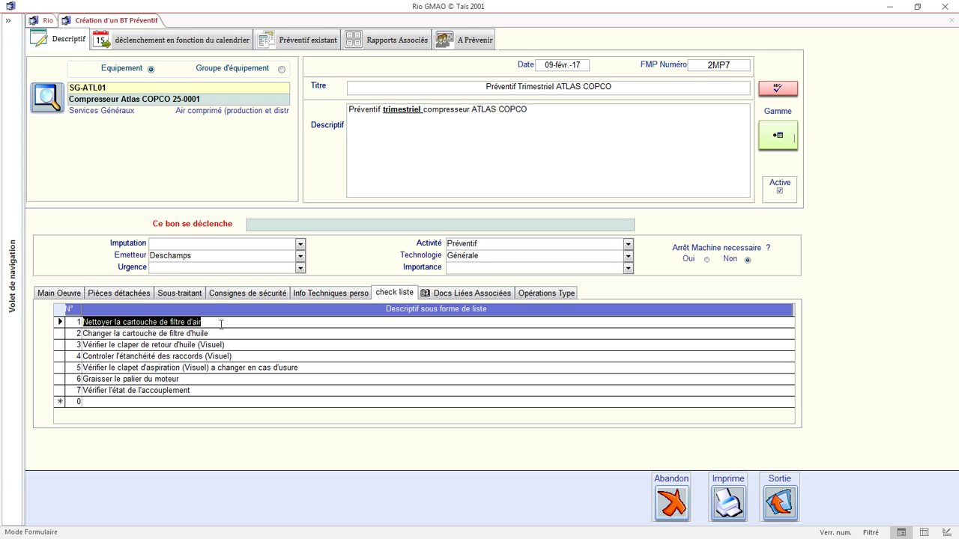
left_click(221, 324)
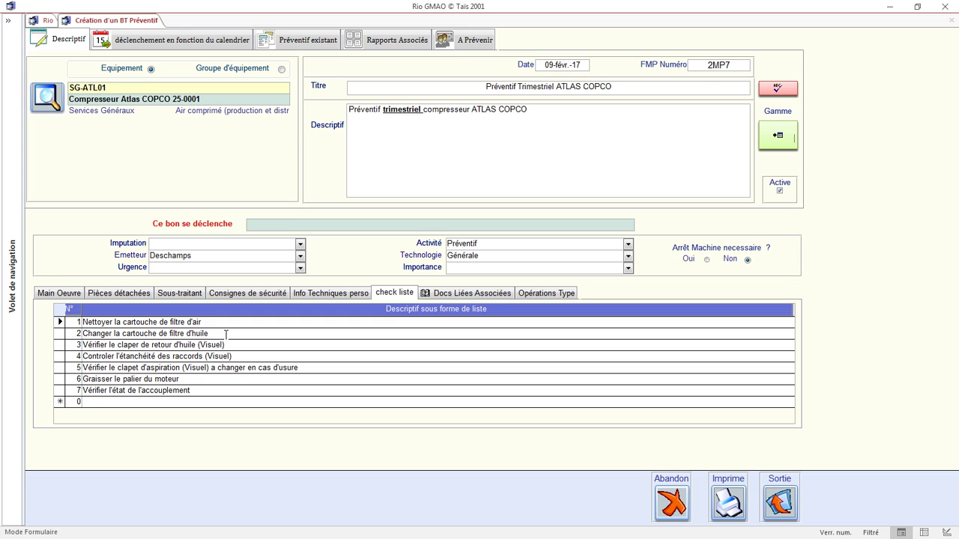
left_click(212, 324)
left_click(535, 109)
key("Return")
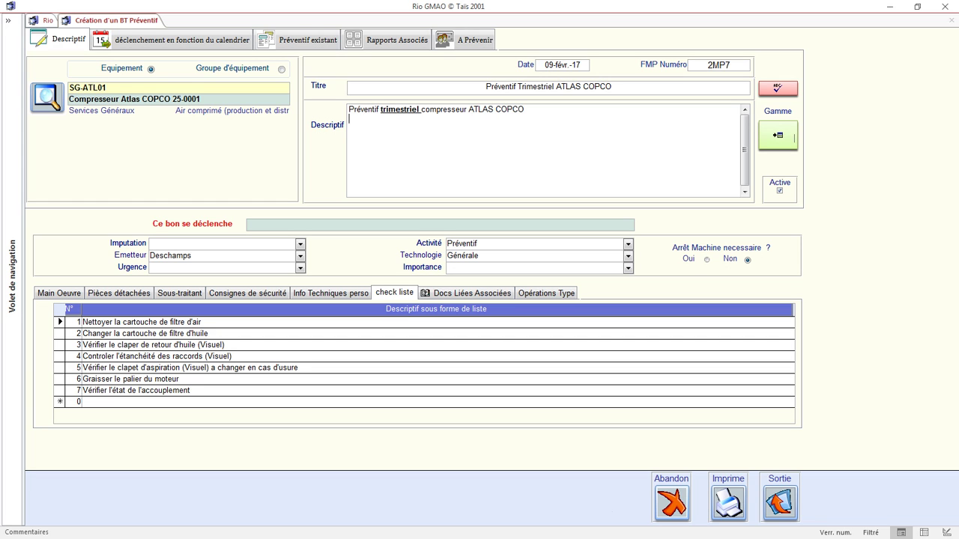
type("laisser la zone propre après")
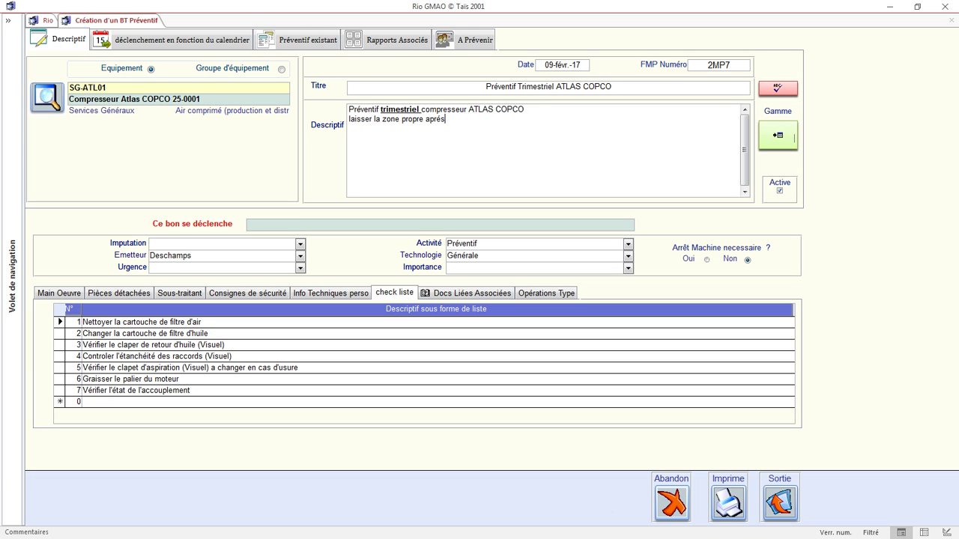
type(" intervenion")
Colour the word 'propre' red and bring up the empty Pièces détachées page.
double_click(420, 119)
left_click(465, 100)
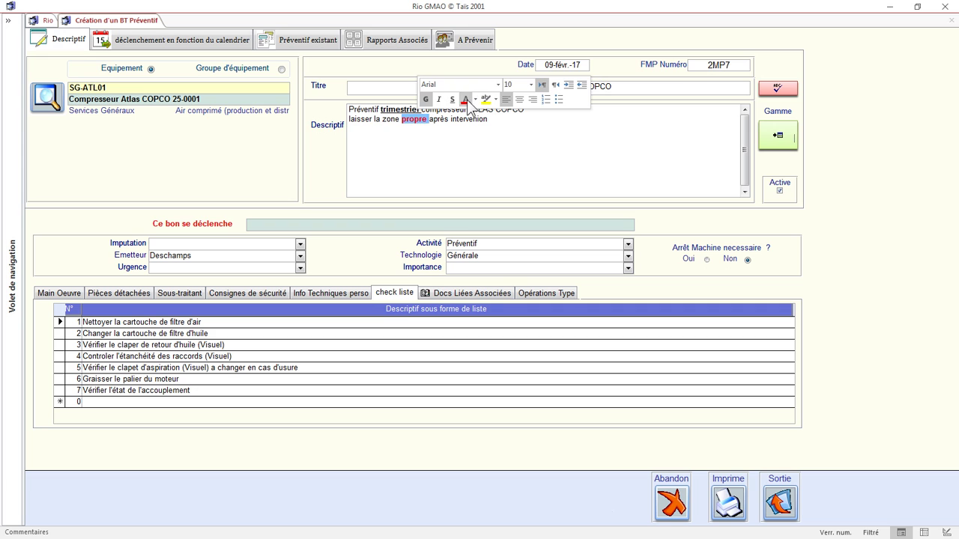
left_click(491, 120)
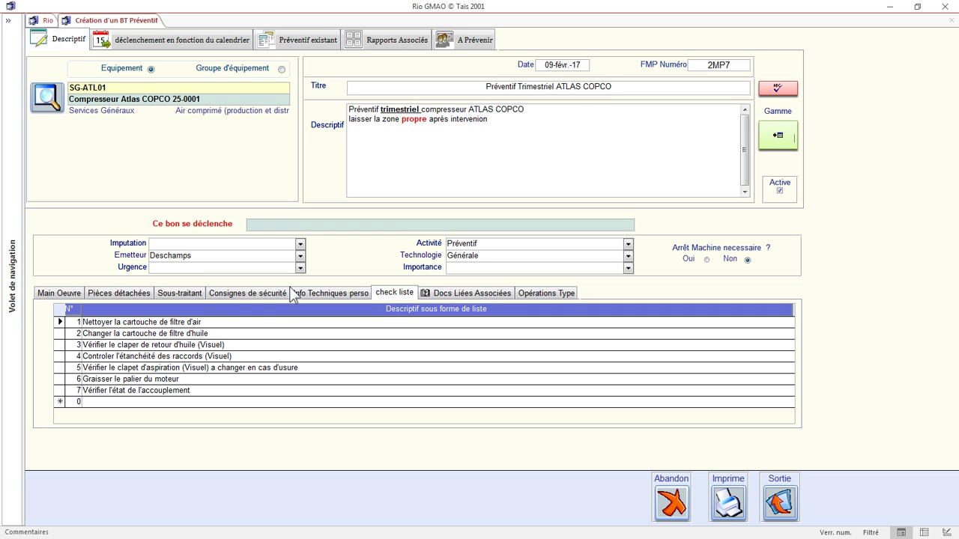
left_click(67, 294)
left_click(108, 297)
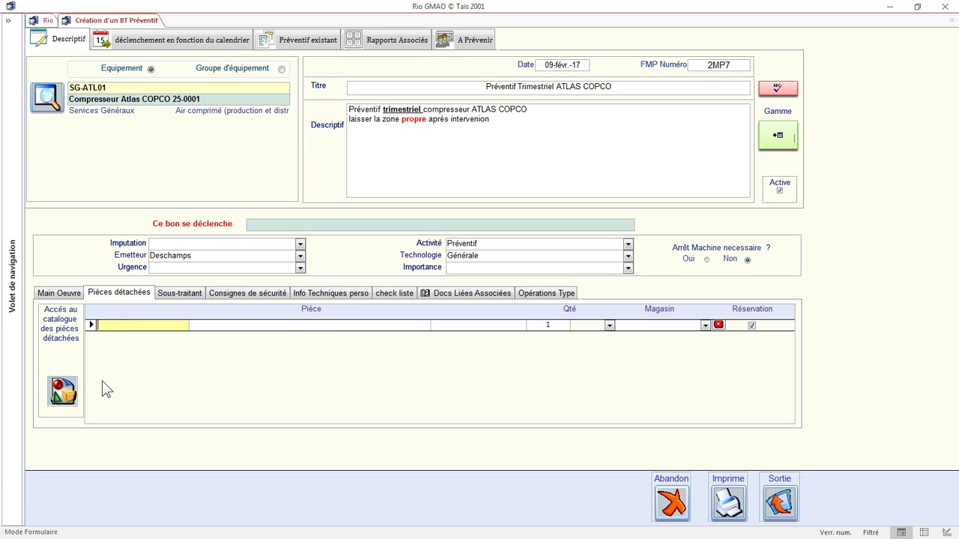
Reserve 1 H0127 Cartouche filtre a huile from Magasin 1 via the parts catalogue.
left_click(65, 391)
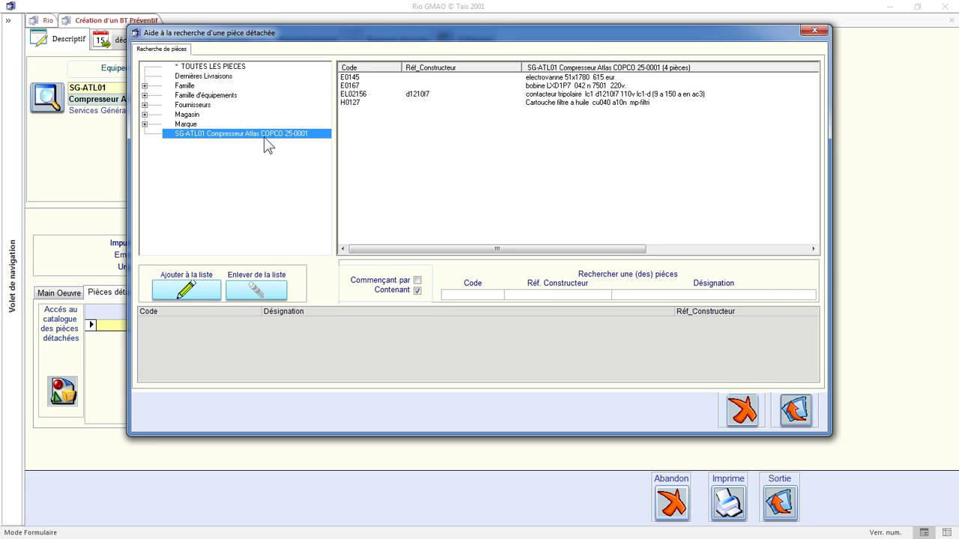
left_click(349, 97)
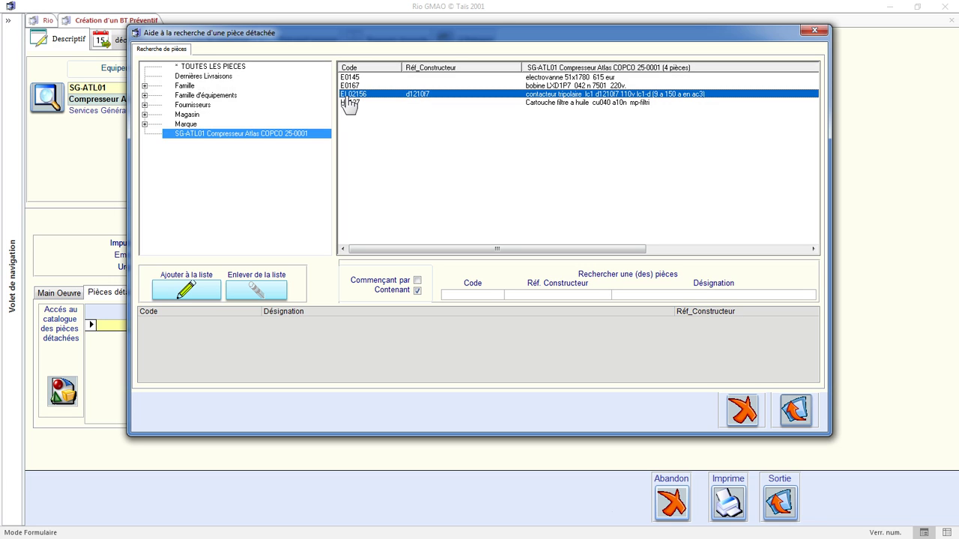
double_click(354, 104)
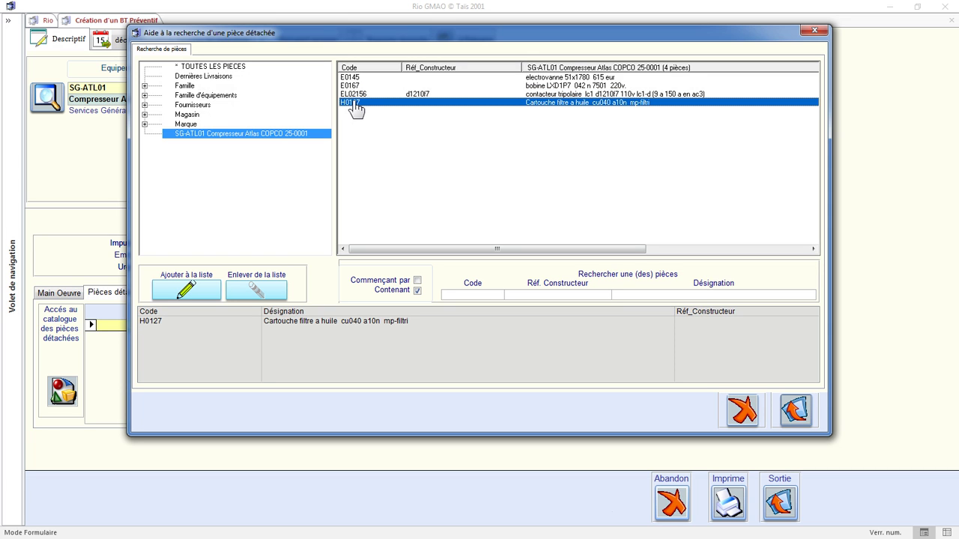
left_click(795, 410)
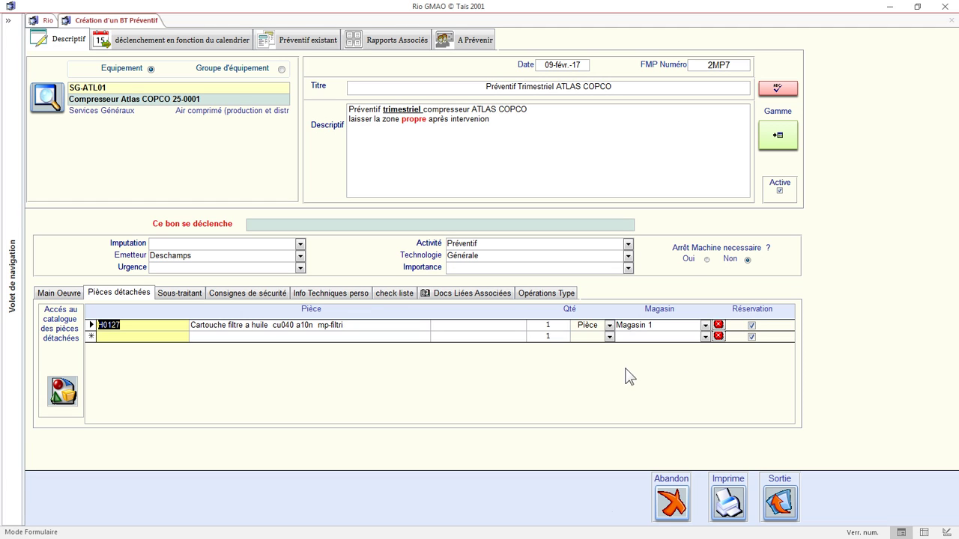
left_click(225, 294)
Review the 'machine consignée électriquement' safety note and the image 1 technical info entry.
left_click(177, 323)
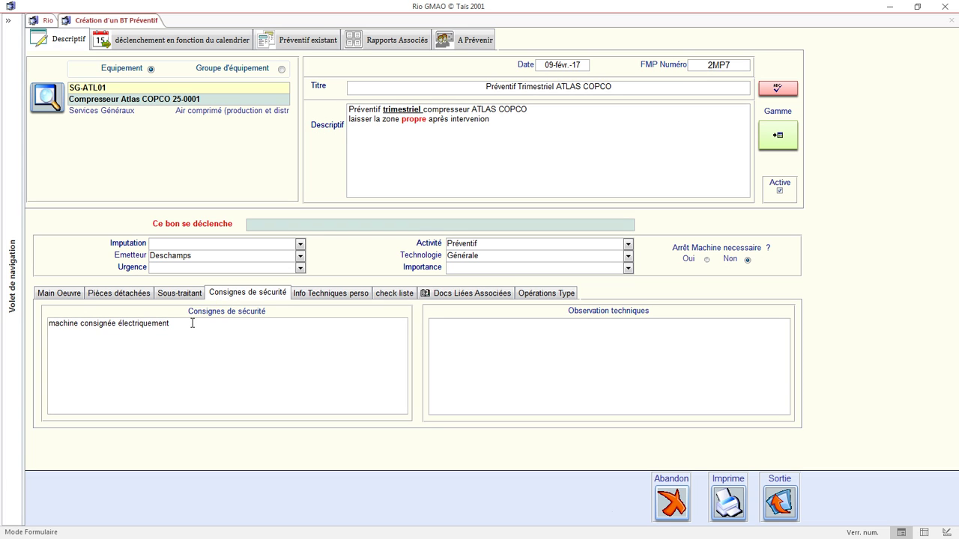
left_click(299, 294)
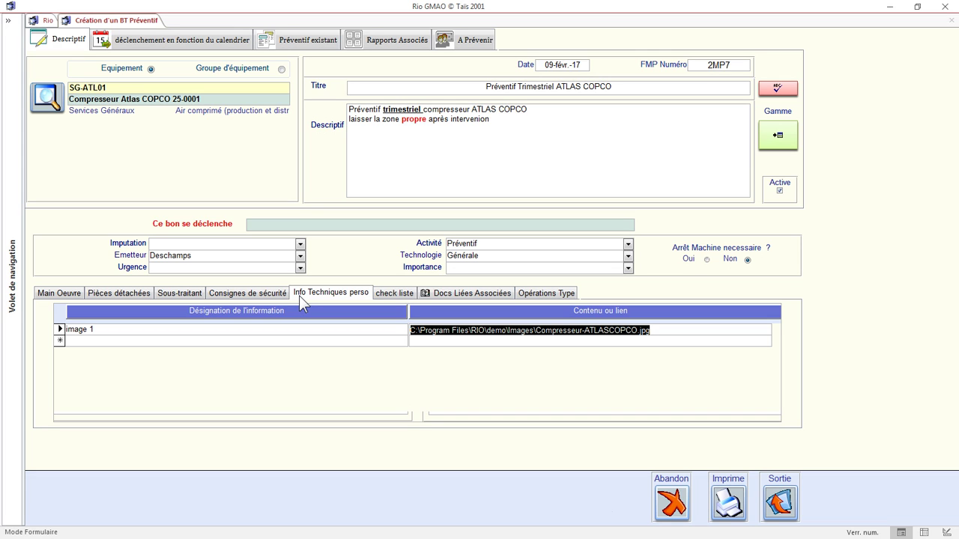
left_click(444, 295)
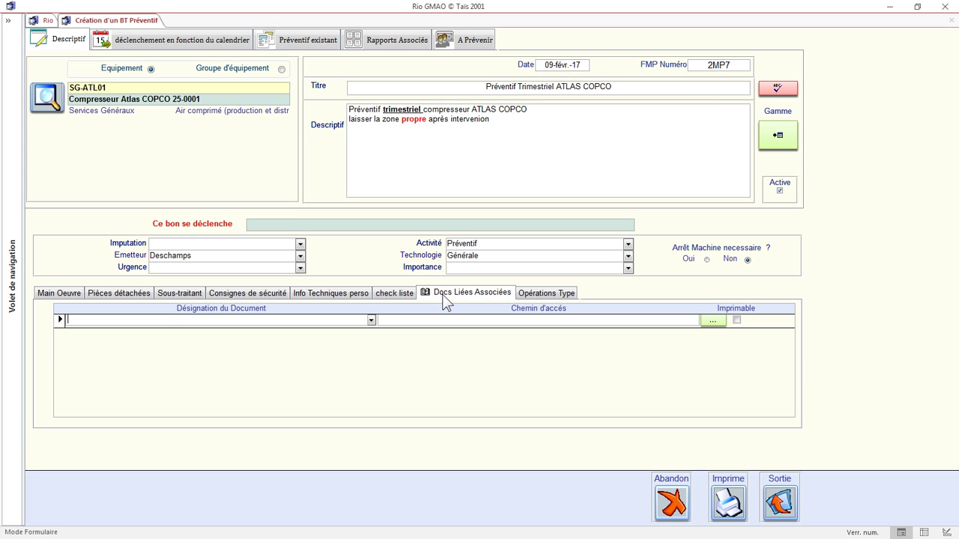
Link printable document 'schemas' pointing to C:\Program Files\RIO\demo\Images\Compresseur-ATLASCOPCO.jpg.
left_click(305, 322)
type("schemas")
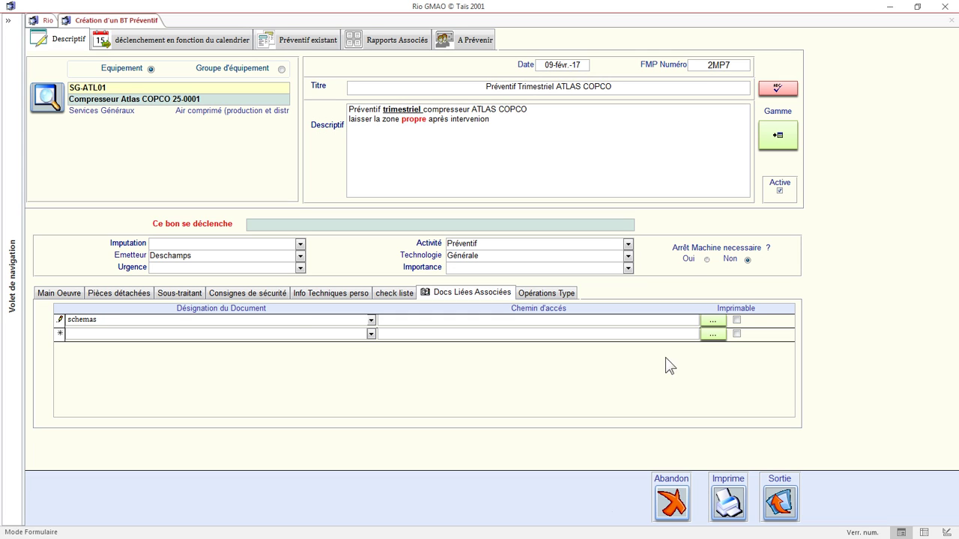
left_click(714, 320)
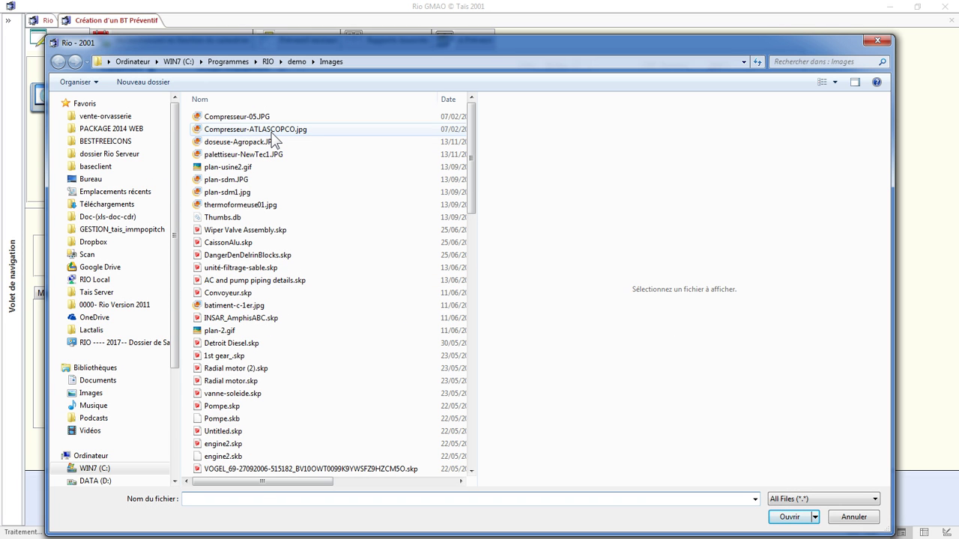
left_click(272, 130)
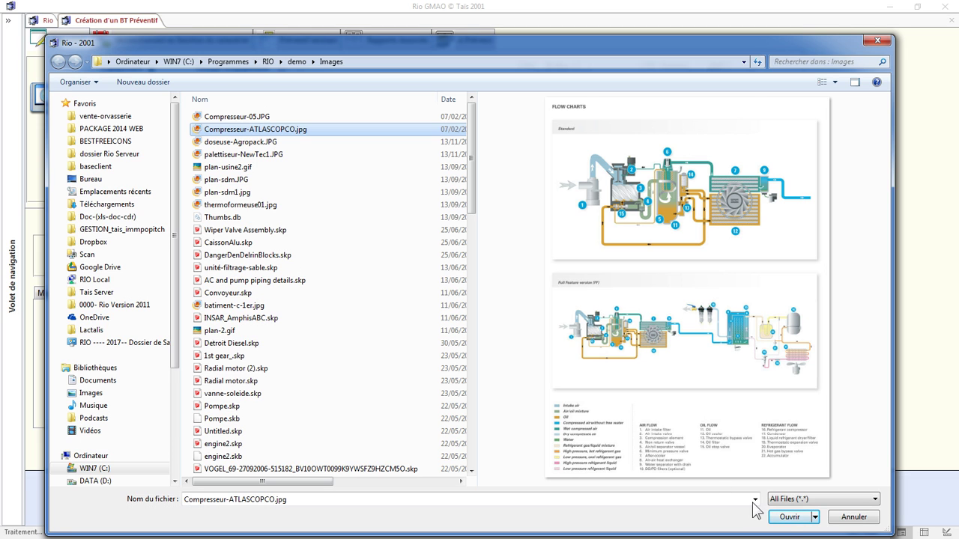
left_click(789, 516)
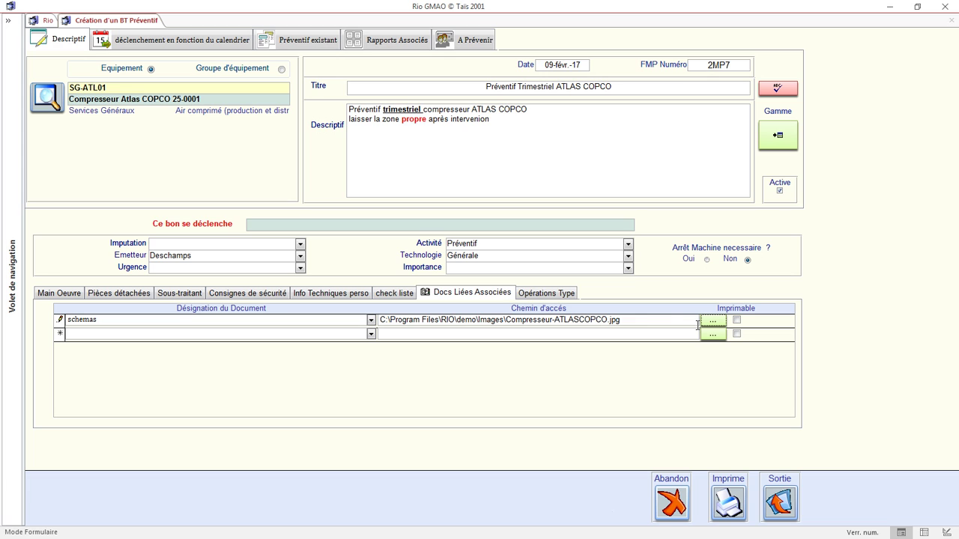
left_click(737, 323)
left_click(180, 45)
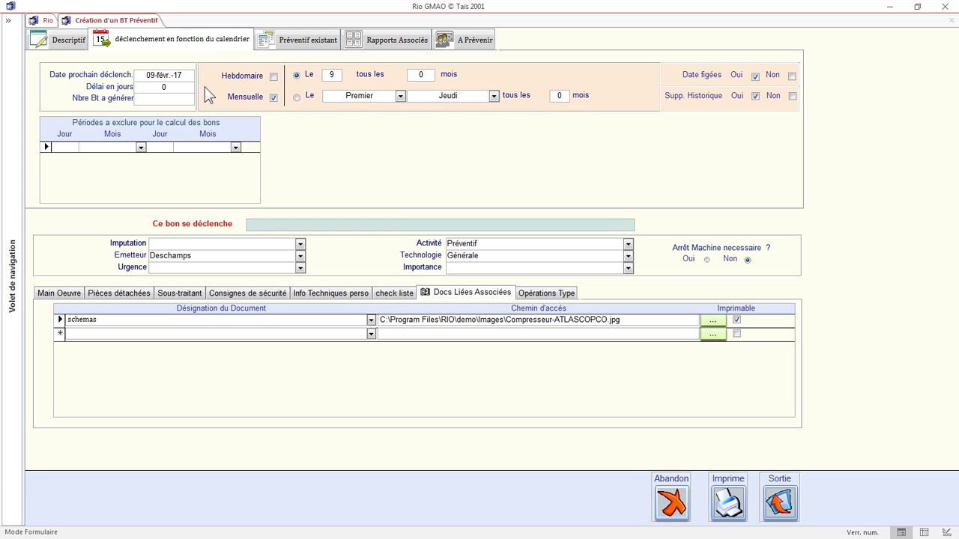
Set a monthly calendar trigger every 3 months on the 9th: 'Le 9 tous les 3 mois'.
left_click(273, 78)
left_click(274, 98)
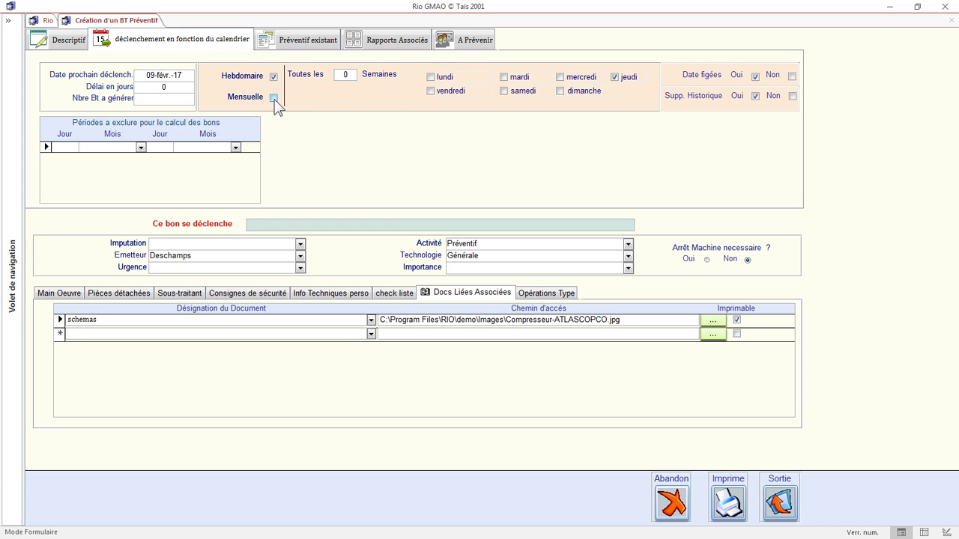
double_click(434, 76)
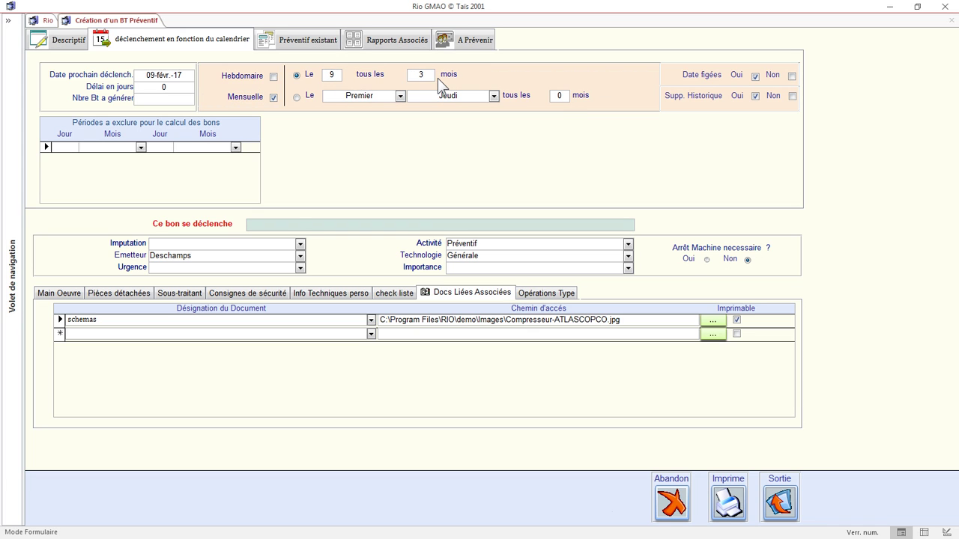
key("Tab")
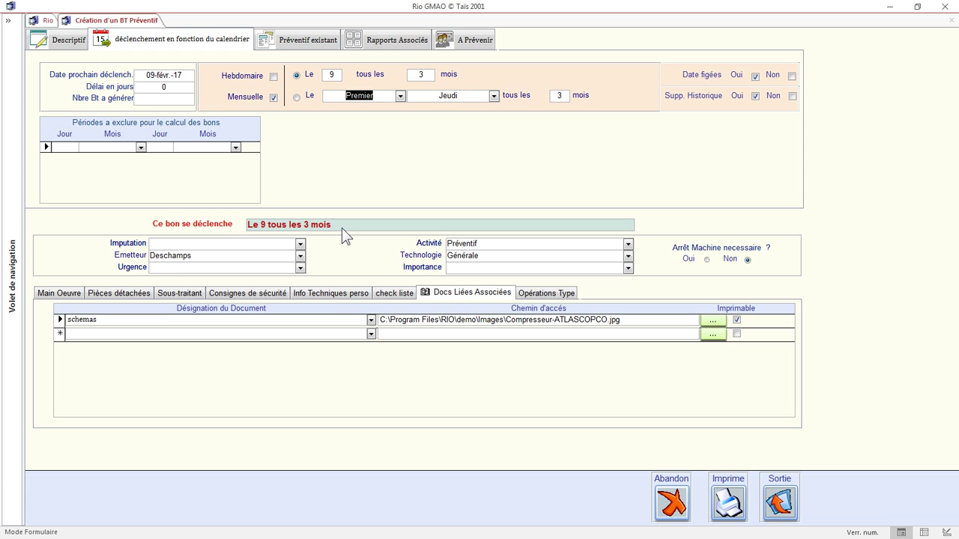
left_click(186, 76)
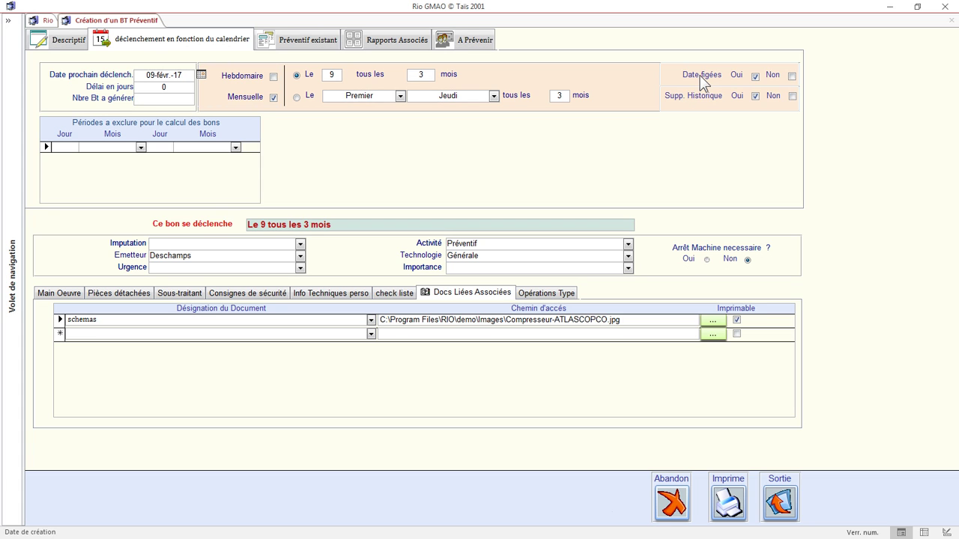
mouse_move(703, 82)
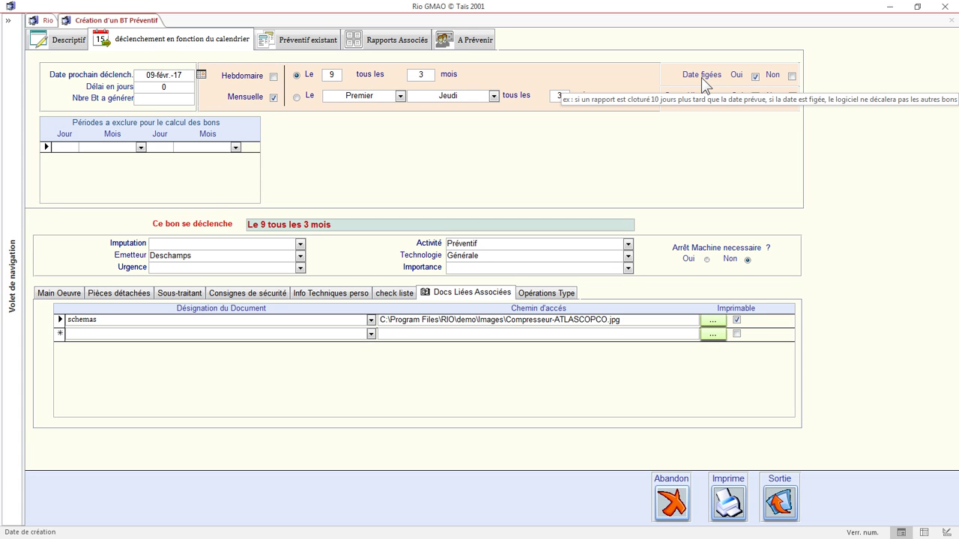
mouse_move(711, 100)
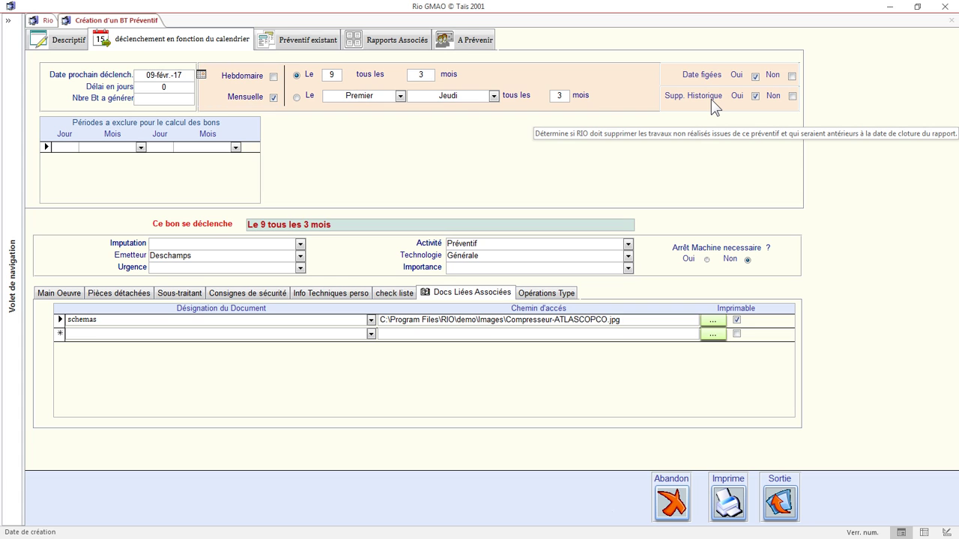
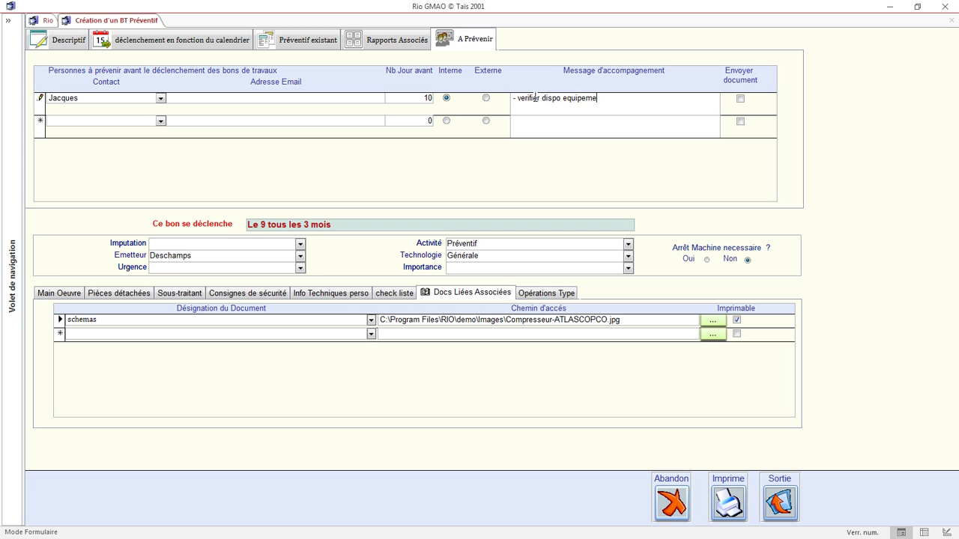
Add an external contact's e-mail, alerted 10 days ahead with '- verifier outillage' and the document sent.
left_click(197, 120)
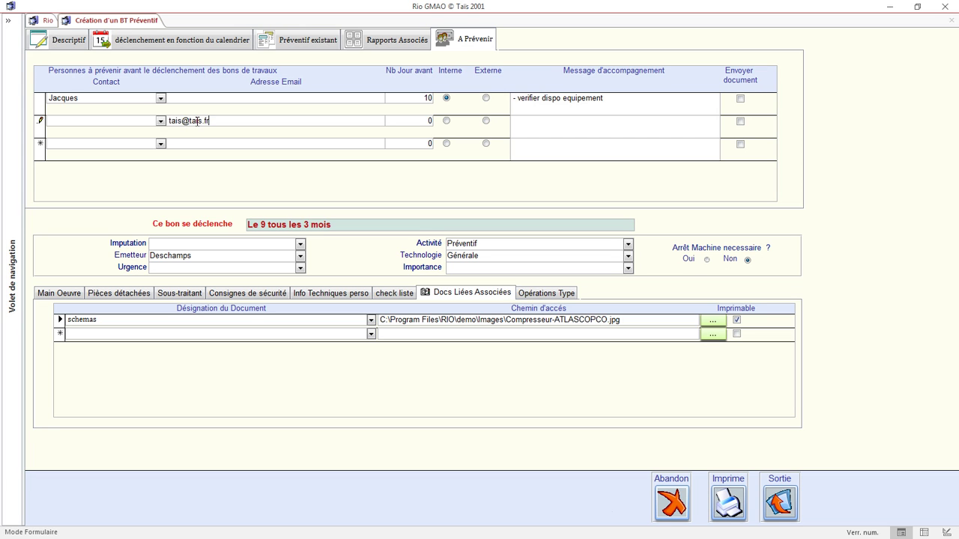
key("Tab")
type("10")
left_click(486, 122)
left_click(522, 126)
type("- verifier outillage")
left_click(740, 122)
left_click(191, 294)
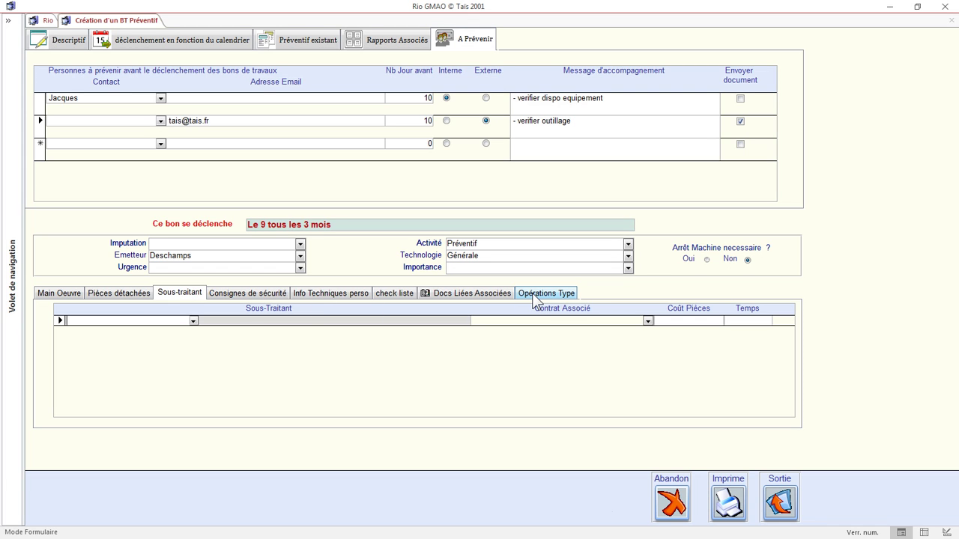
left_click(57, 40)
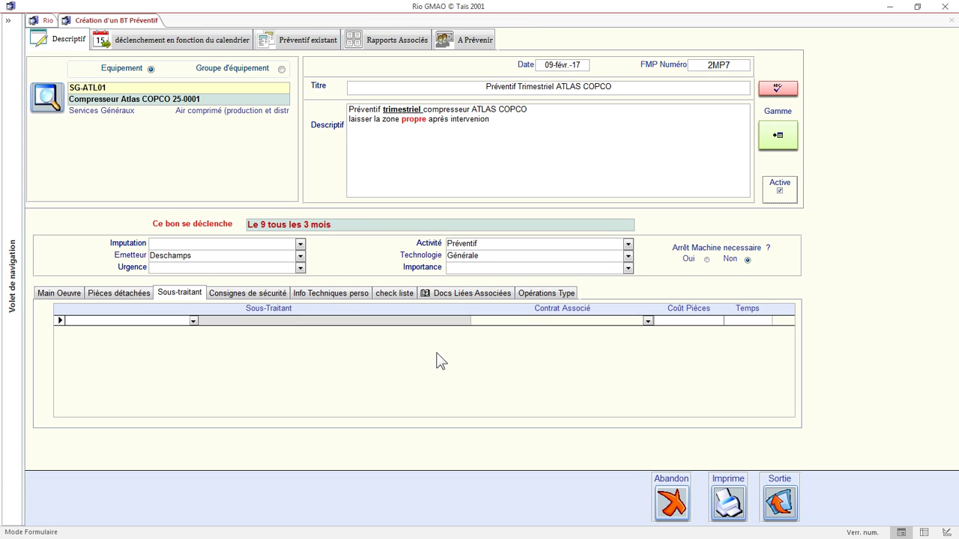
Close the preventive order form and open Liste Travaux from the icon navigation pane.
left_click(779, 502)
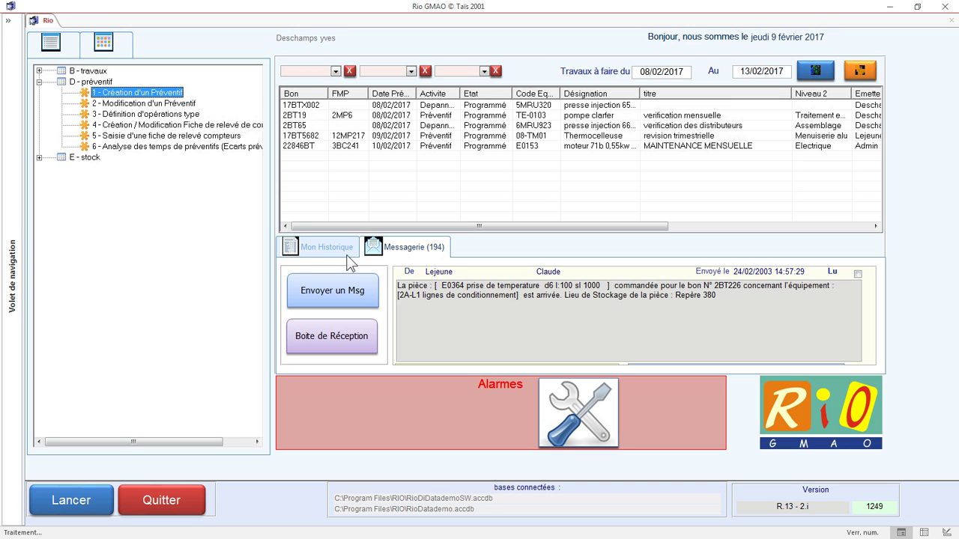
left_click(41, 71)
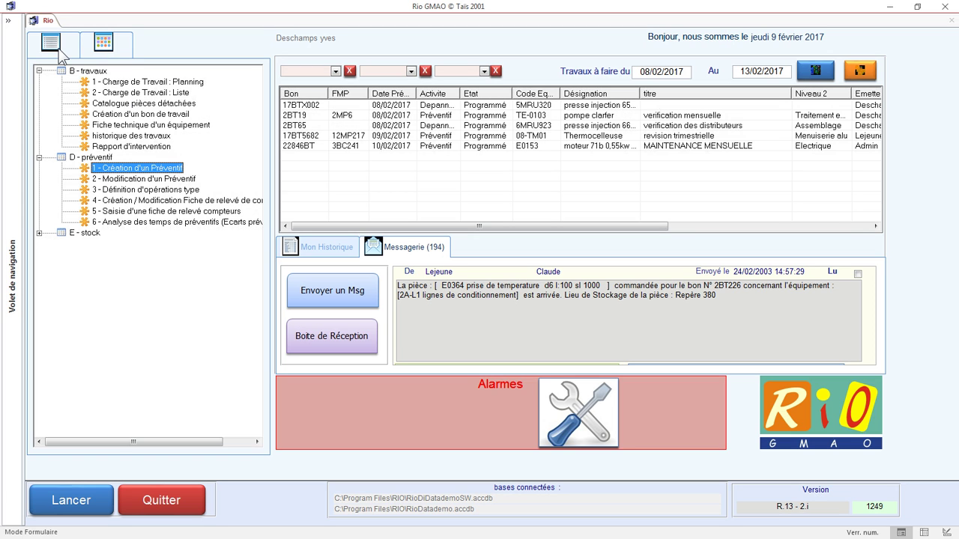
left_click(118, 48)
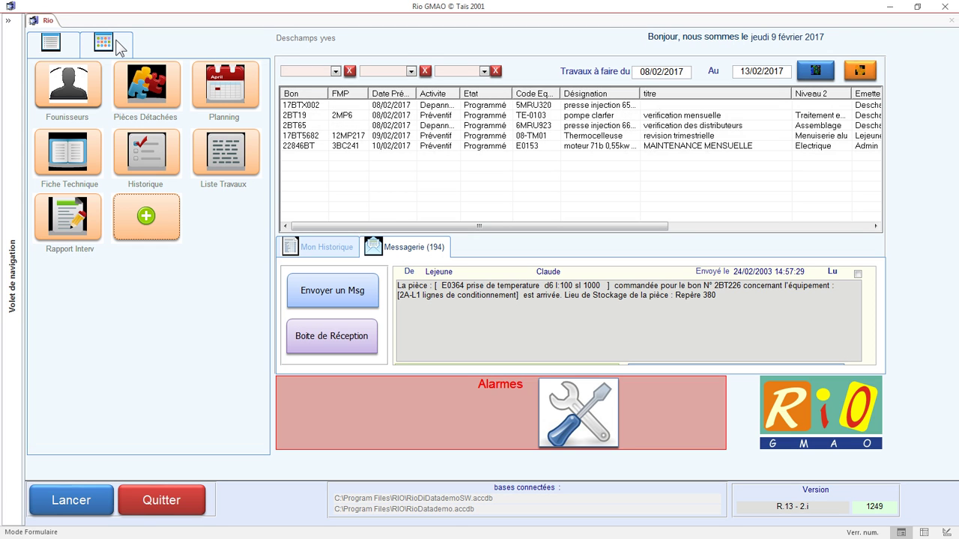
left_click(222, 163)
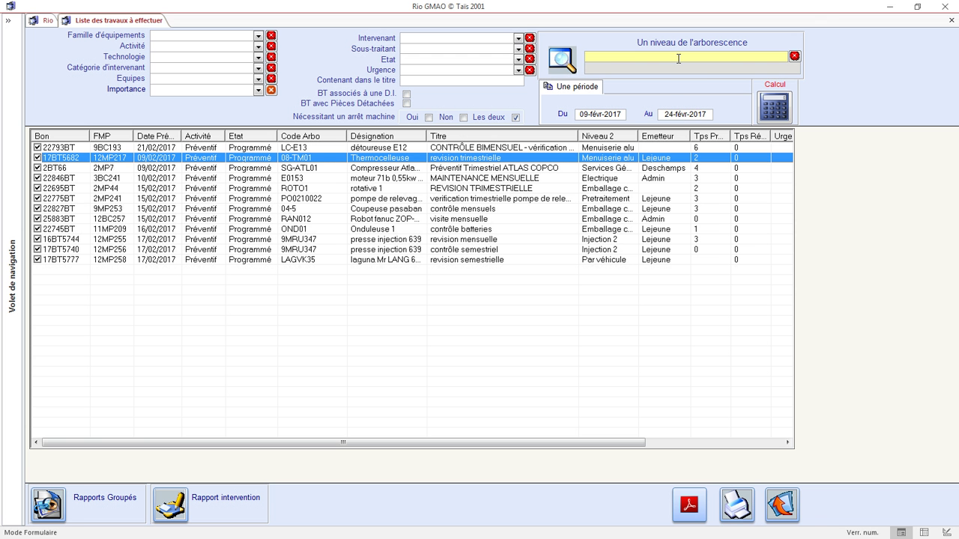
Filter the work list to the Atlas Copco compressor SG-ATL01 by searching 'cop'.
left_click(678, 57)
type("cop")
key("Return")
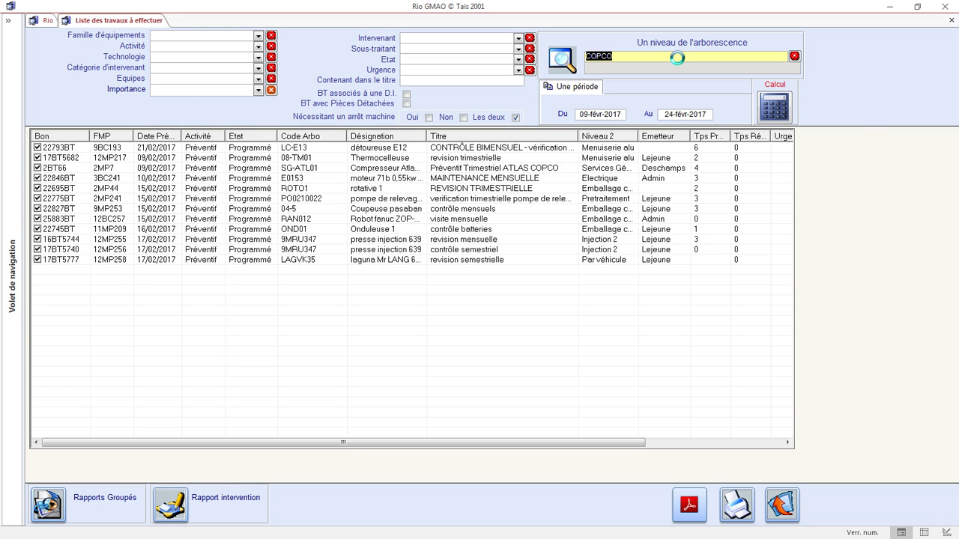
double_click(334, 130)
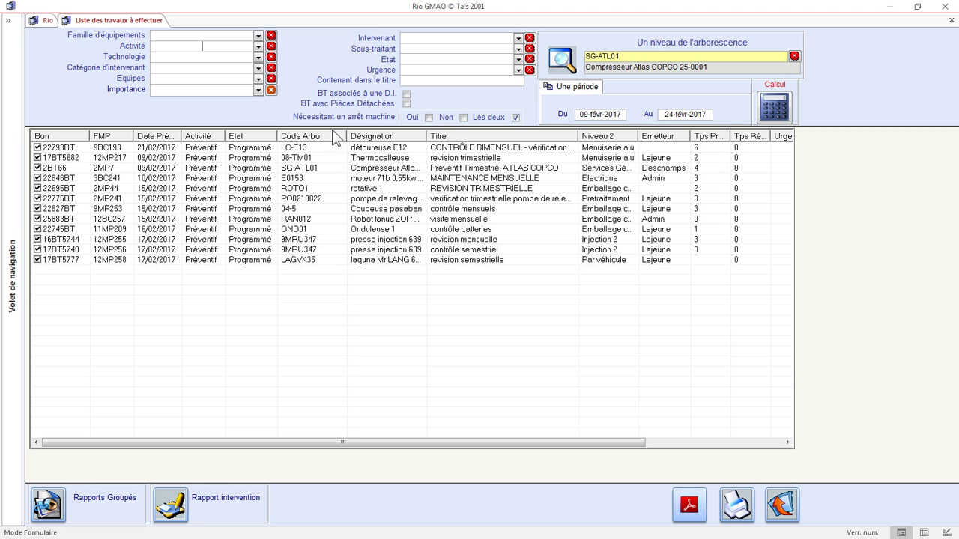
Set the end date to 31/12, recalculate, and open the 09/02/2017 order.
type("31/12")
key("Tab")
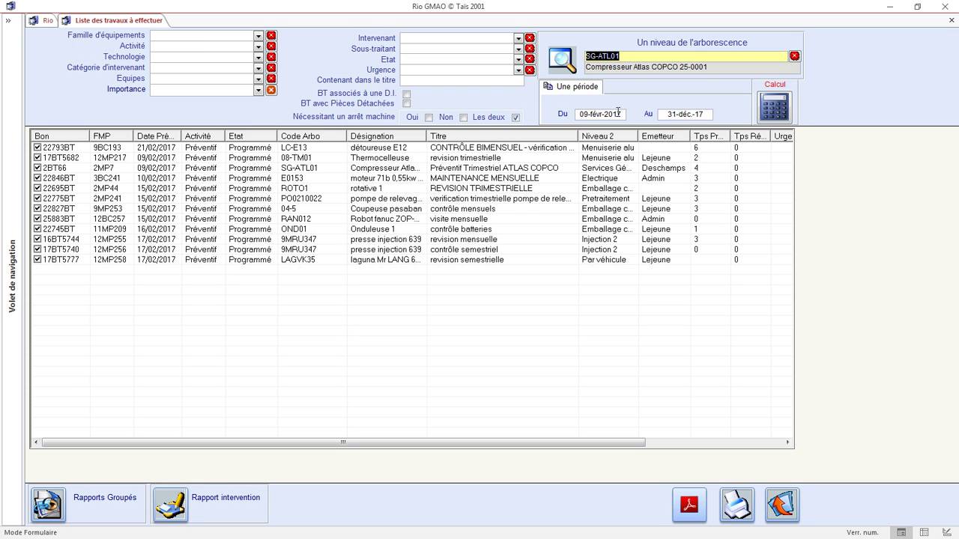
left_click(780, 108)
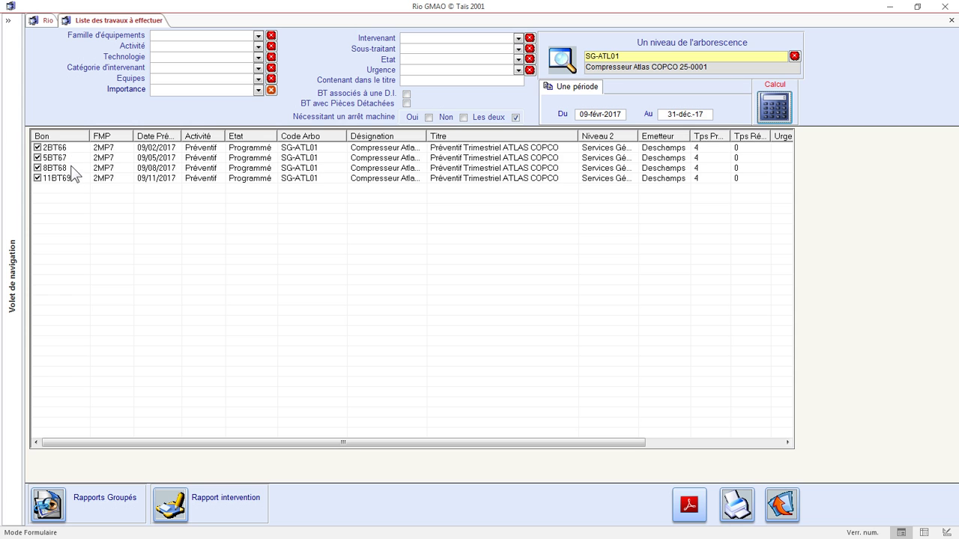
double_click(106, 148)
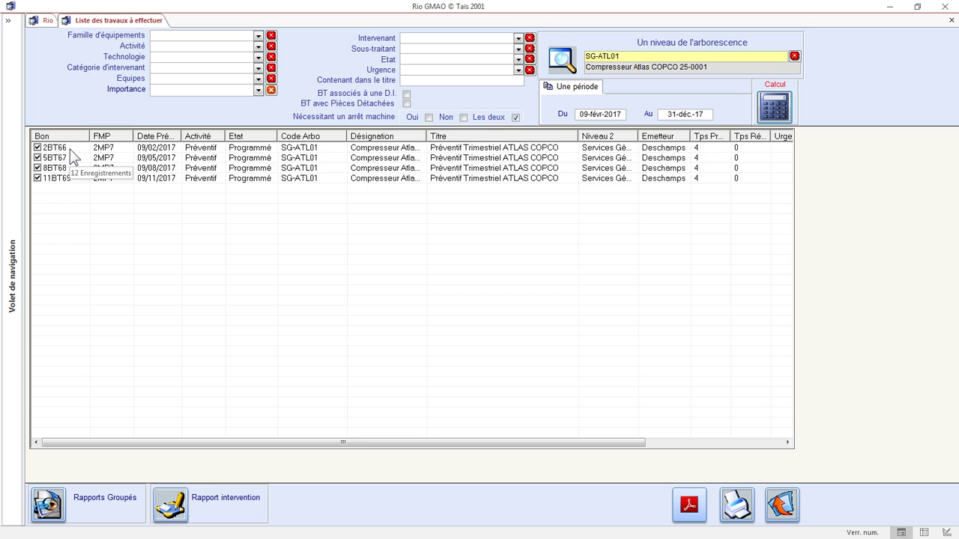
double_click(70, 149)
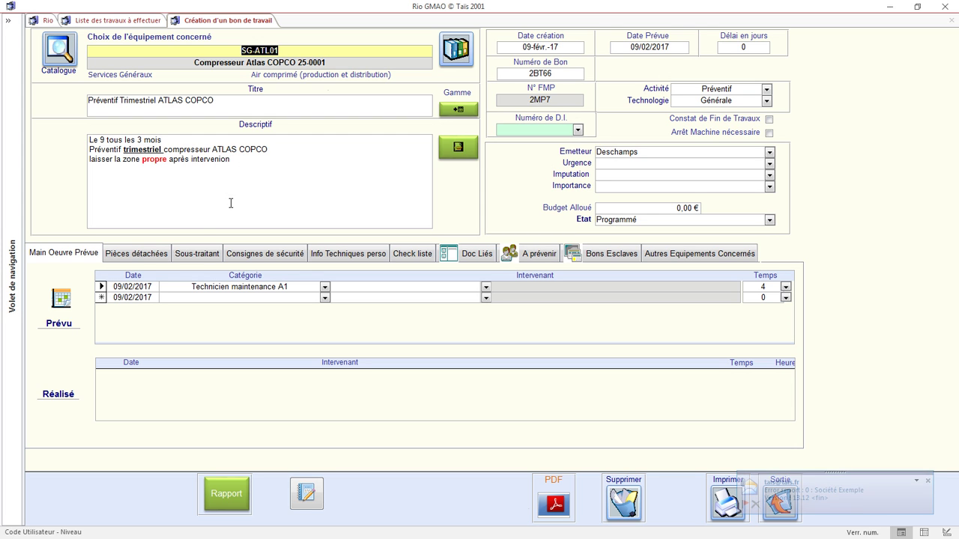
Review the order's reserved spare parts and checklist, then close the order and work list.
left_click(161, 254)
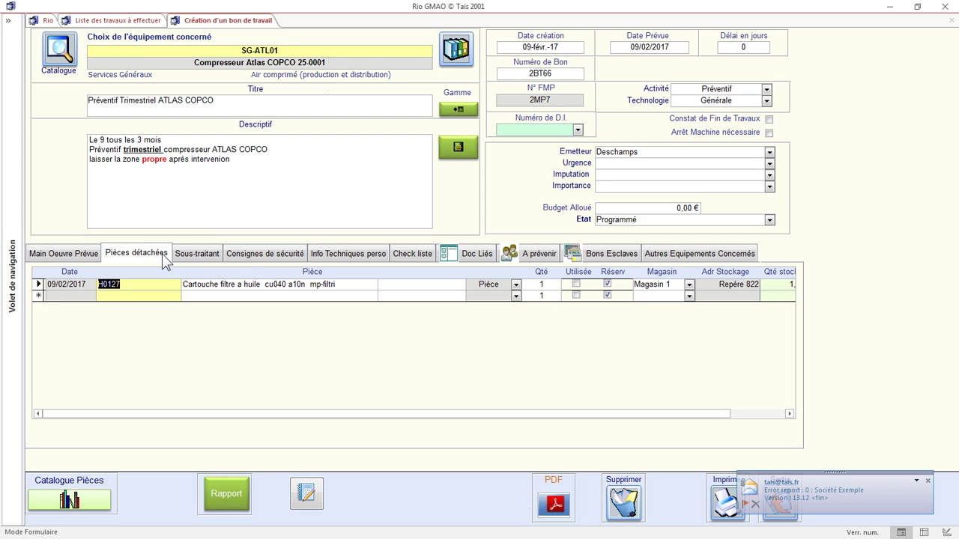
left_click(402, 253)
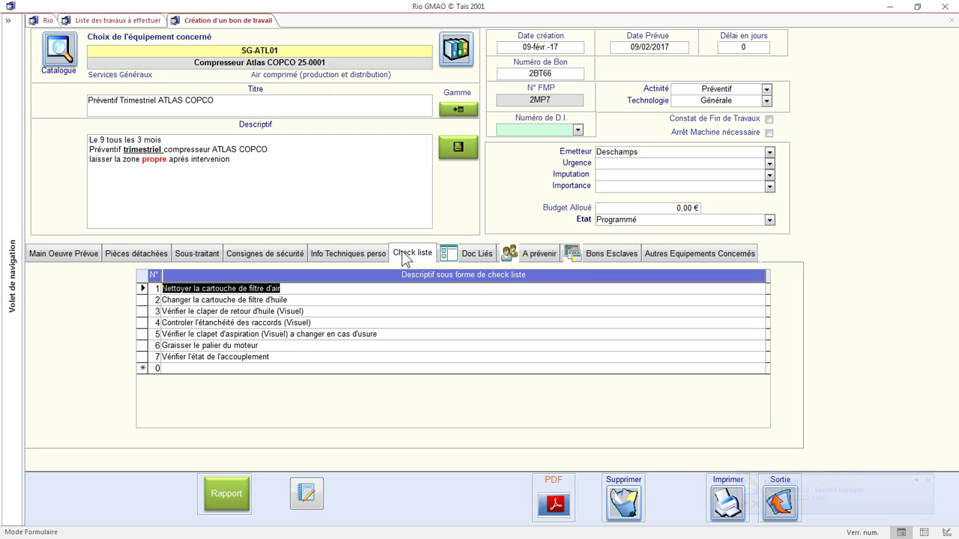
left_click(779, 501)
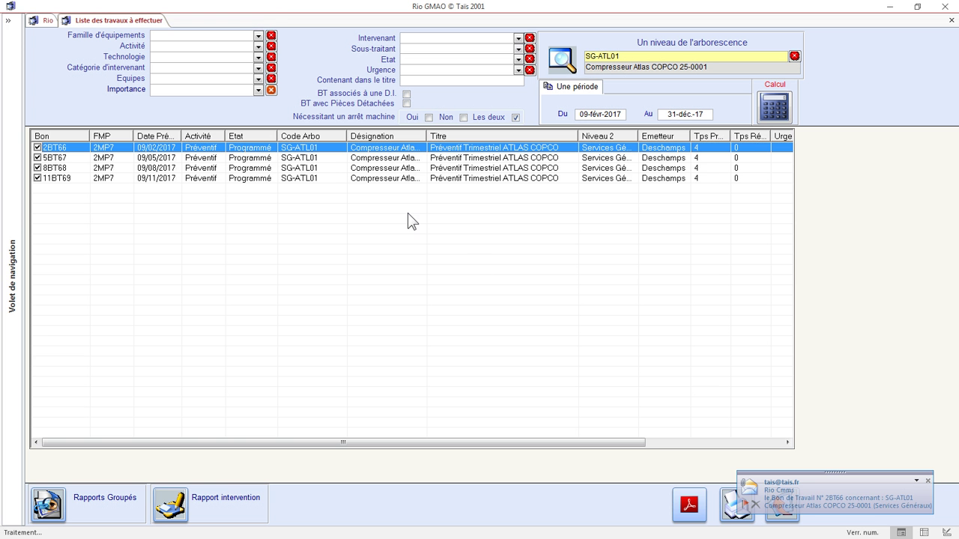
left_click(779, 518)
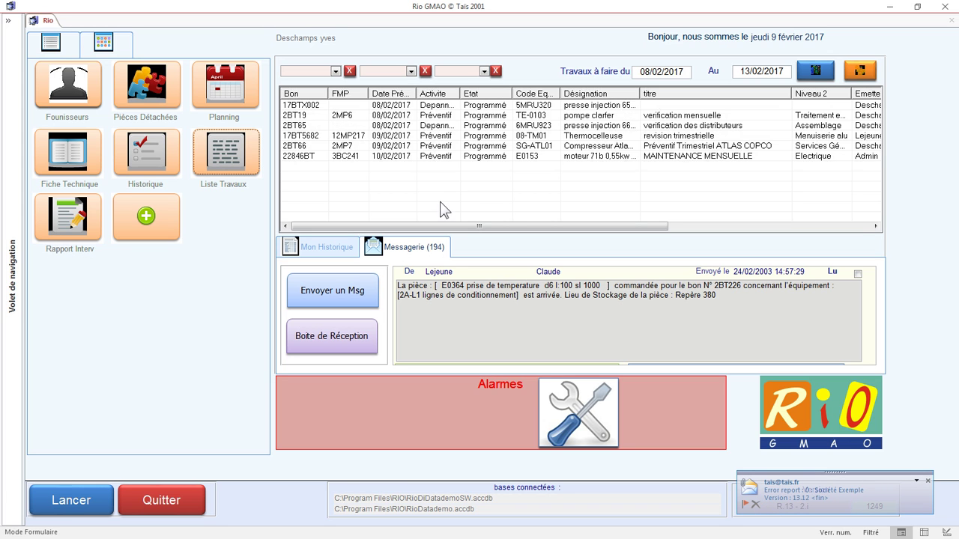
Open the intervention report for work order 2BT66 via its right-click menu.
left_click(302, 147)
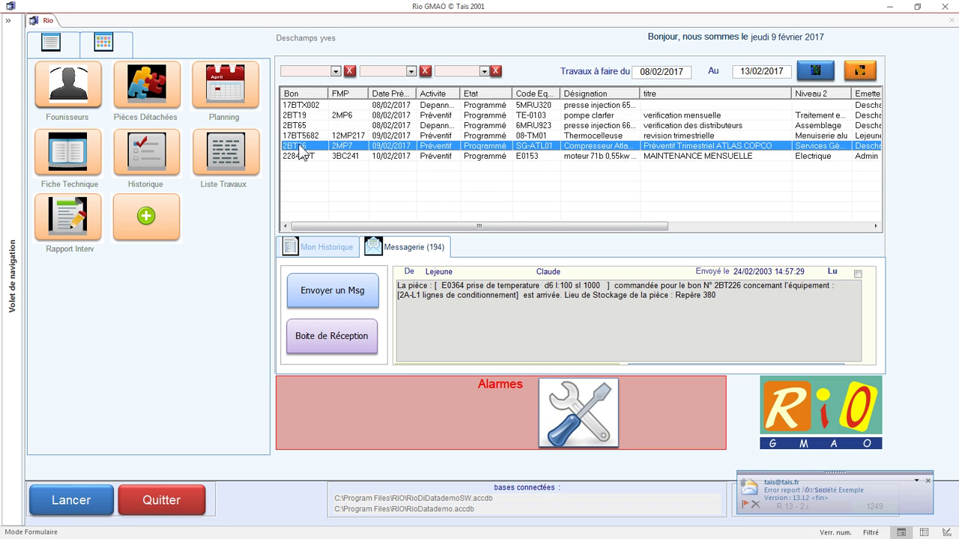
right_click(300, 147)
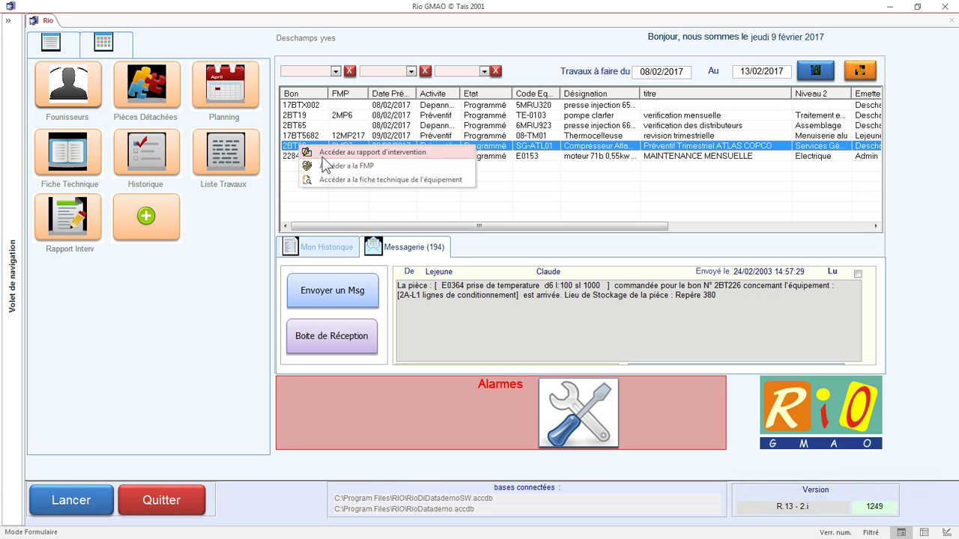
left_click(331, 155)
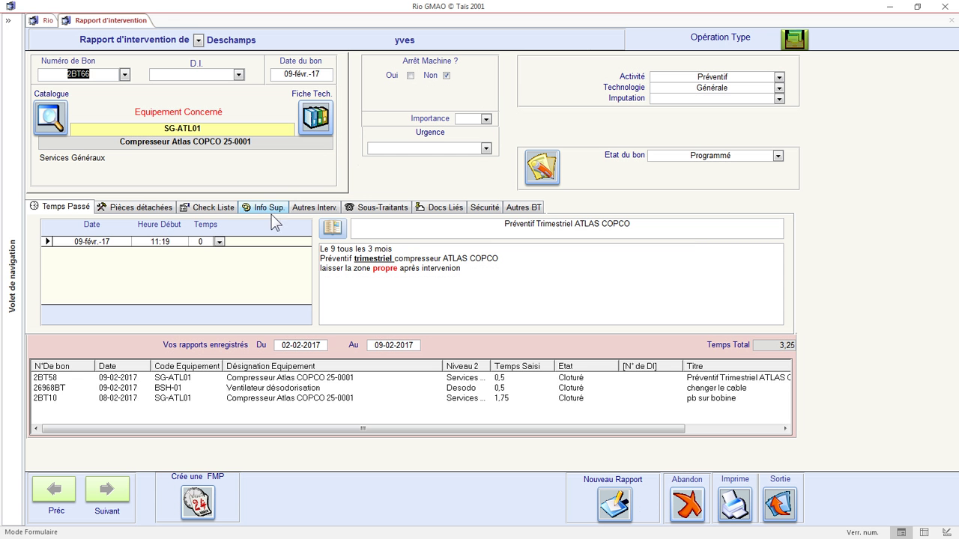
Log 0,5 as time spent and append '- ras' to the report title.
left_click(219, 241)
left_click(230, 263)
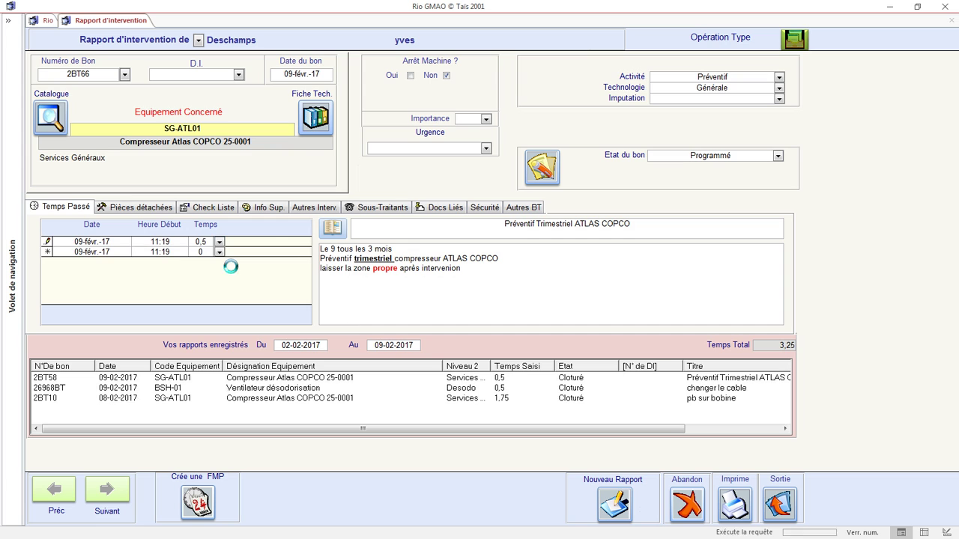
left_click(634, 226)
type("- ")
type("raz")
key("BackSpace")
type("s")
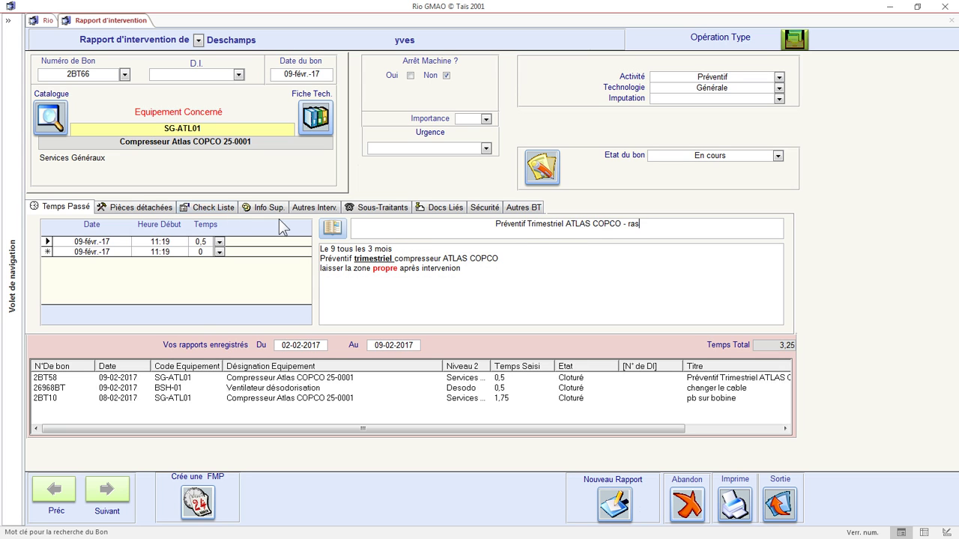
Tick every maintenance task in the Check Liste, from air filter cleaning to coupling check.
left_click(215, 207)
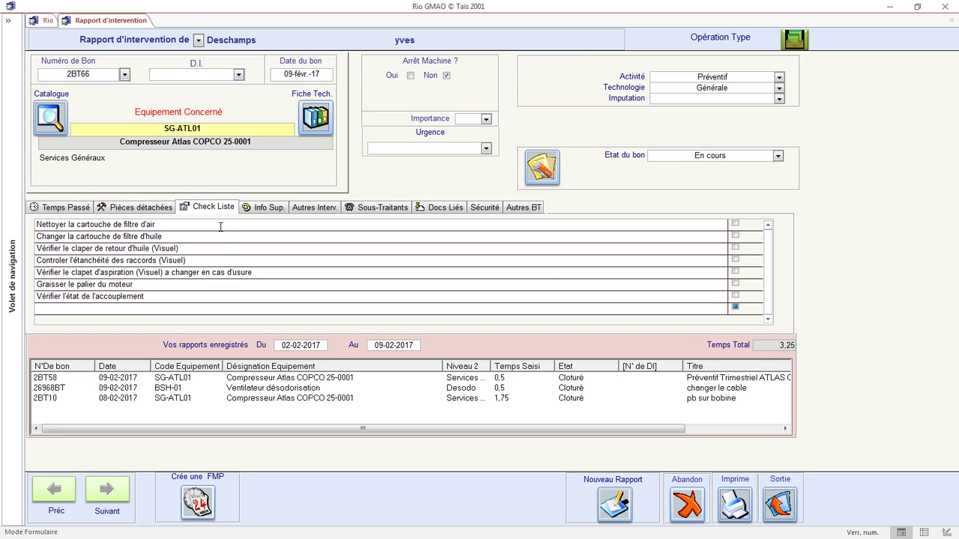
left_click(735, 223)
left_click(734, 235)
left_click(735, 247)
left_click(735, 260)
left_click(735, 271)
left_click(735, 284)
left_click(735, 295)
Set the order status to Cloturé, mark the oil filter cartridge used, and save the report.
double_click(677, 156)
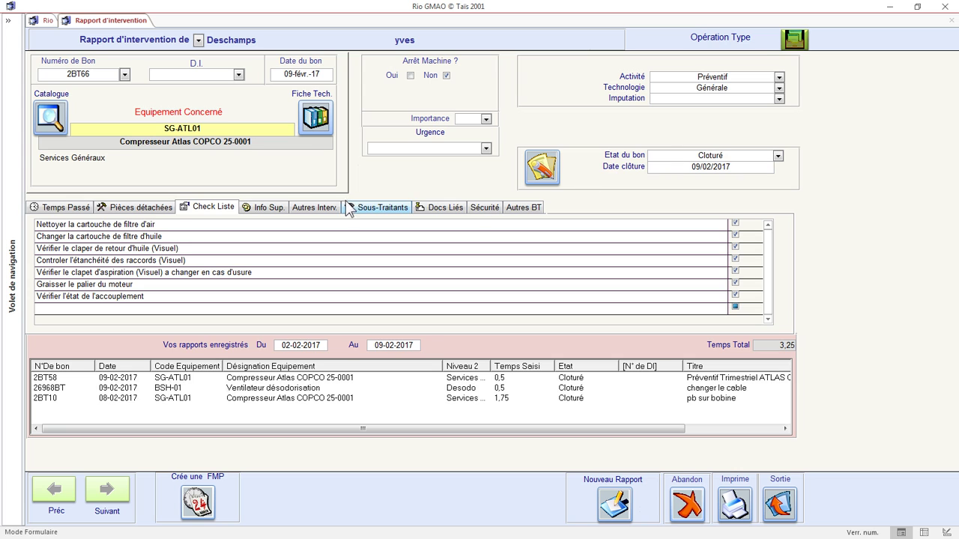
left_click(141, 207)
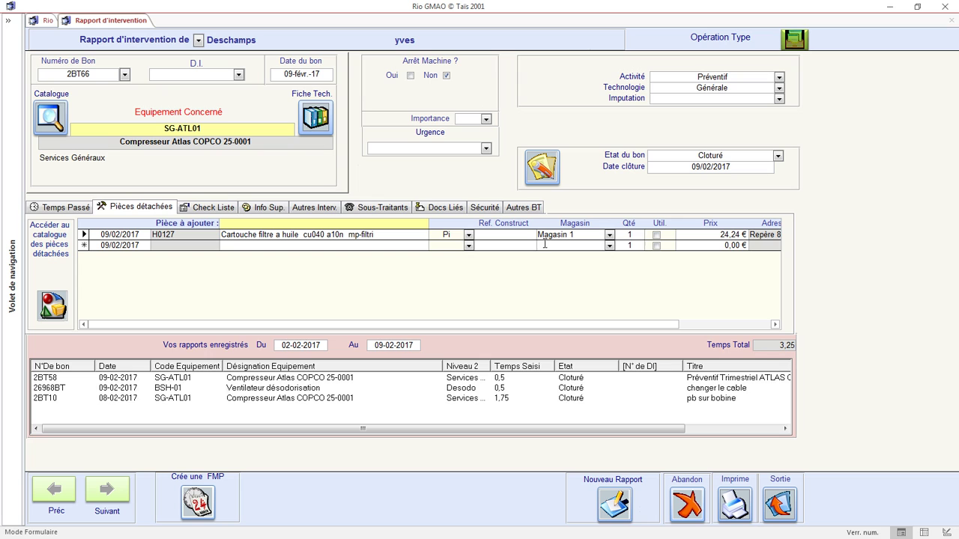
left_click(656, 235)
left_click(66, 209)
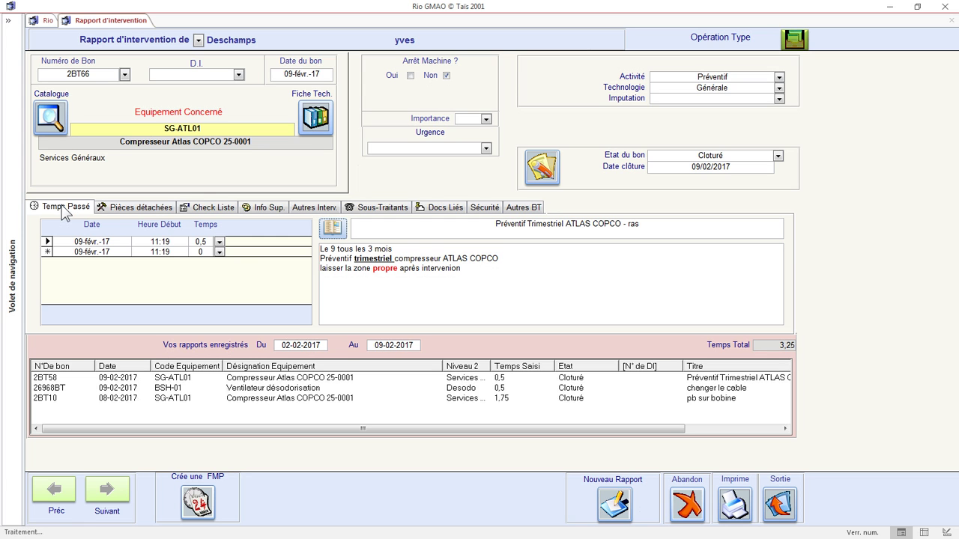
left_click(787, 508)
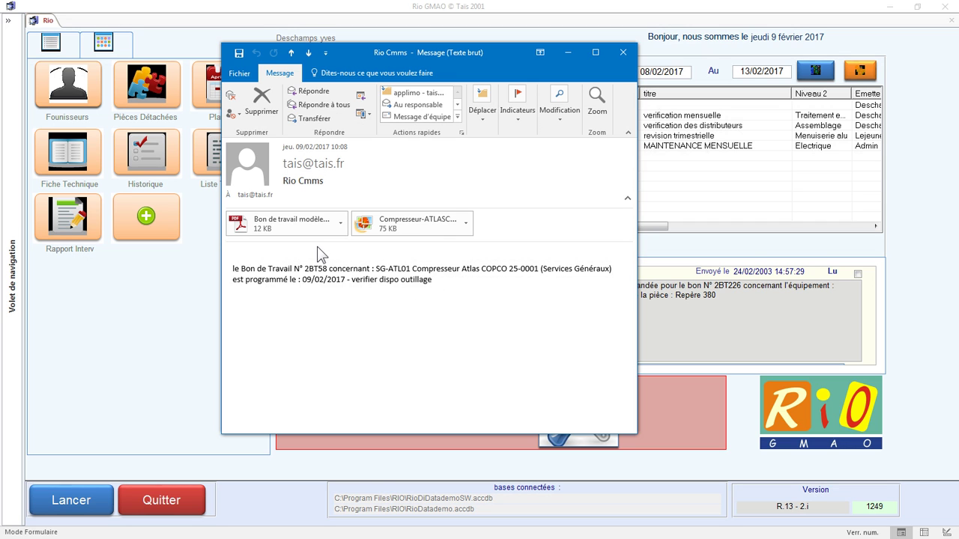
View the work-order PDF attachment of the 2BT58 e-mail and close it.
left_click(309, 226)
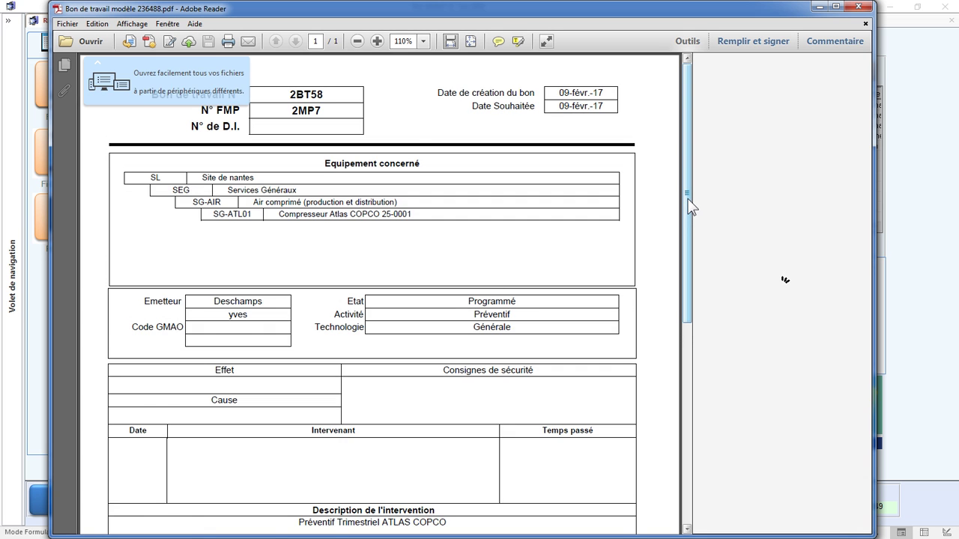
left_click_drag(689, 199, 689, 402)
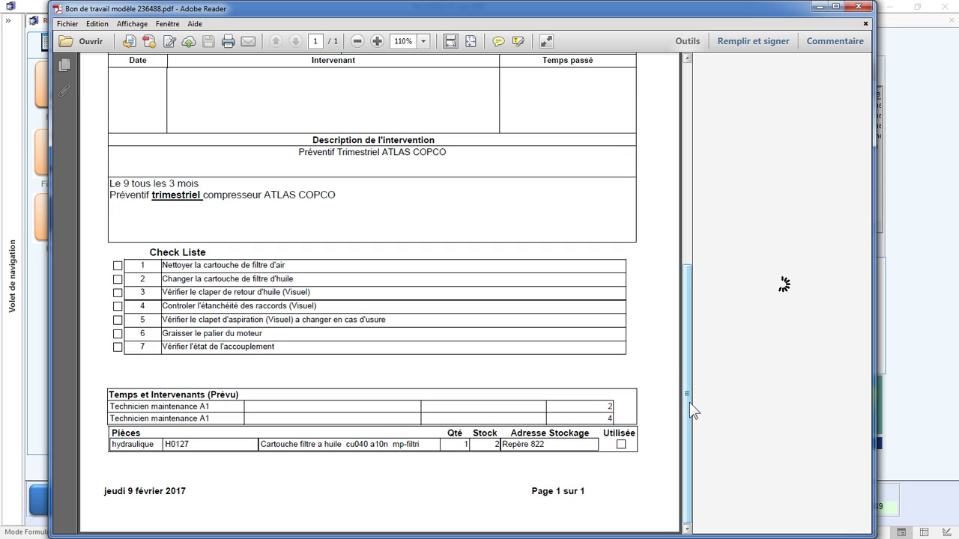
left_click(856, 9)
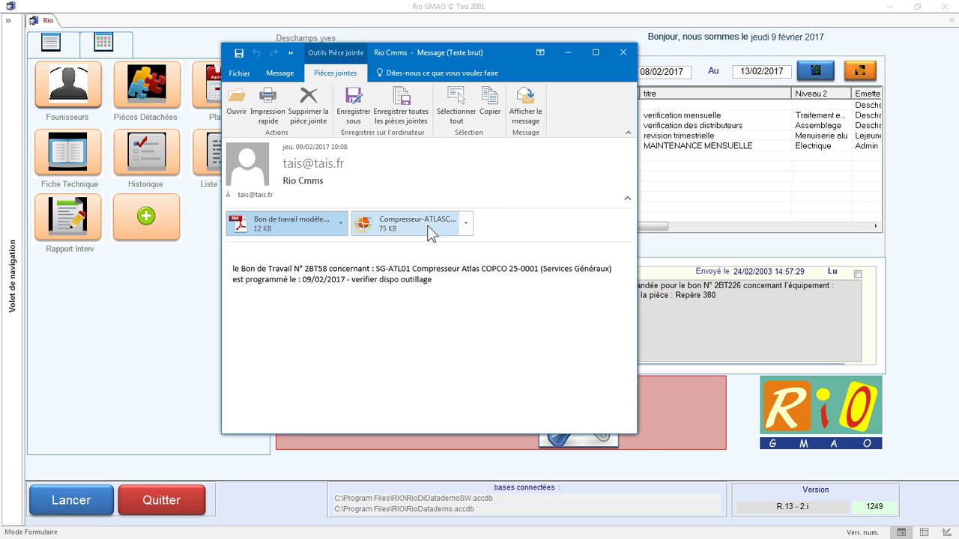
View the compressor JPG attachment zoomed in, then close it and the notification e-mail.
double_click(429, 228)
left_click(327, 274)
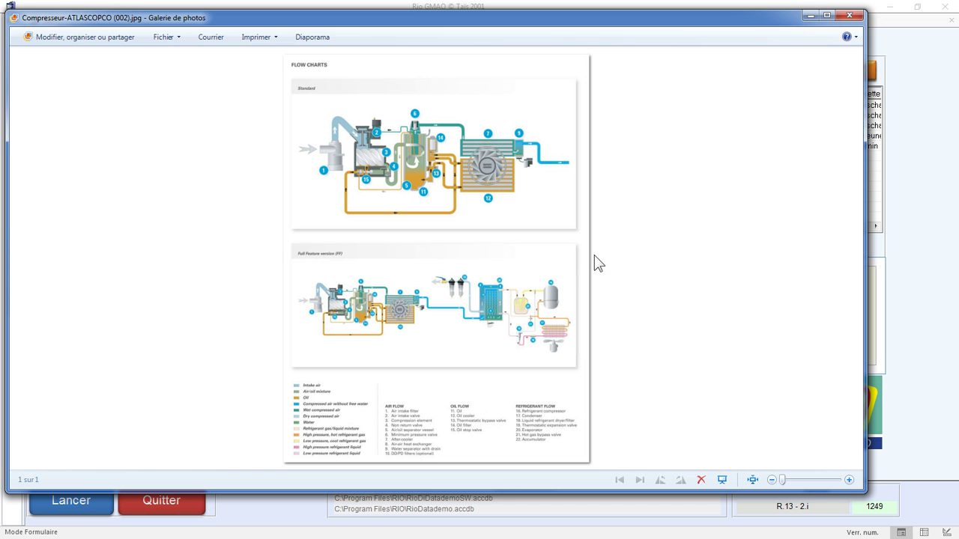
scroll(536, 267, "up", 3)
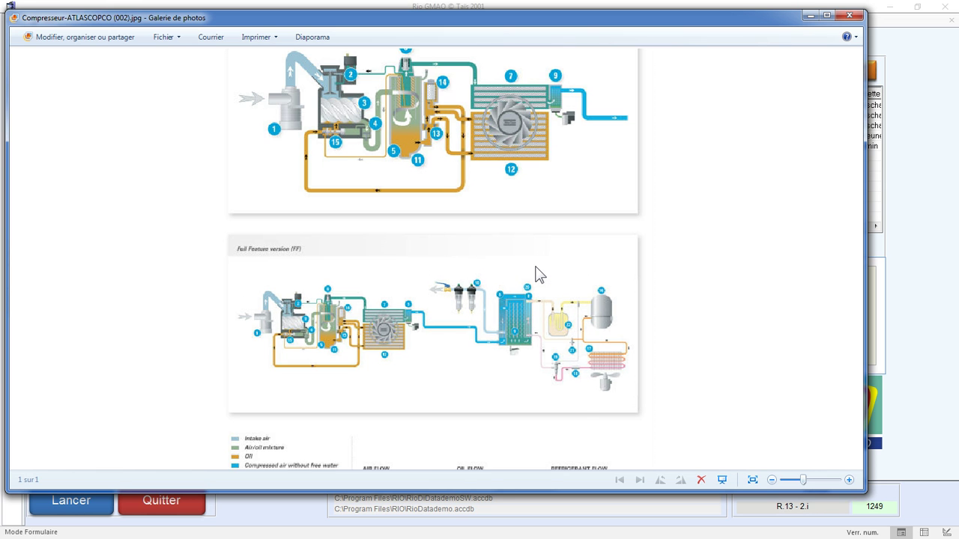
scroll(538, 274, "up", 1)
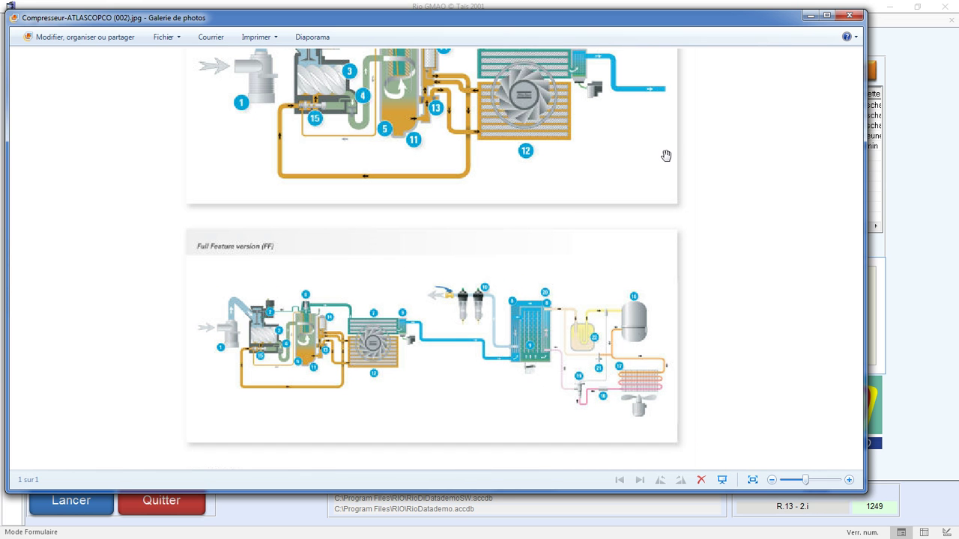
left_click(849, 15)
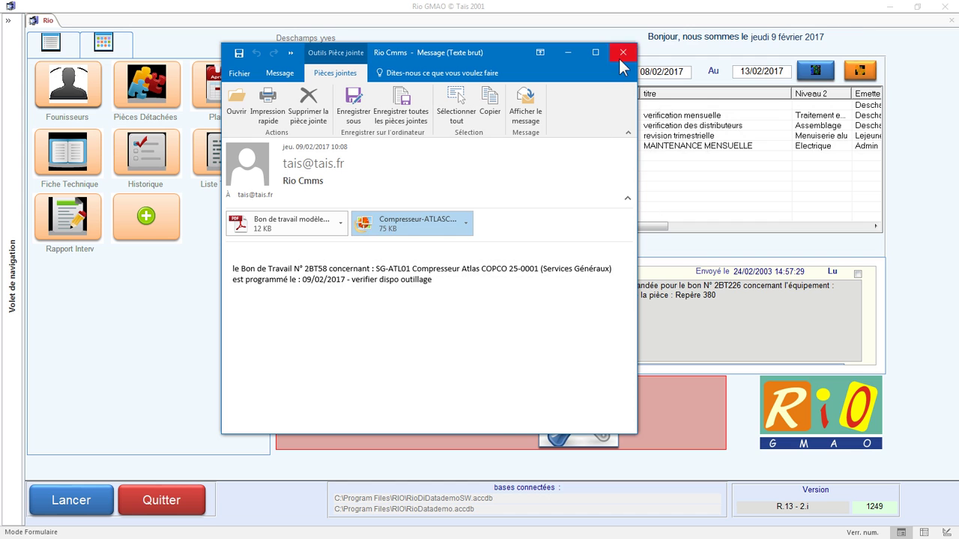
left_click(622, 51)
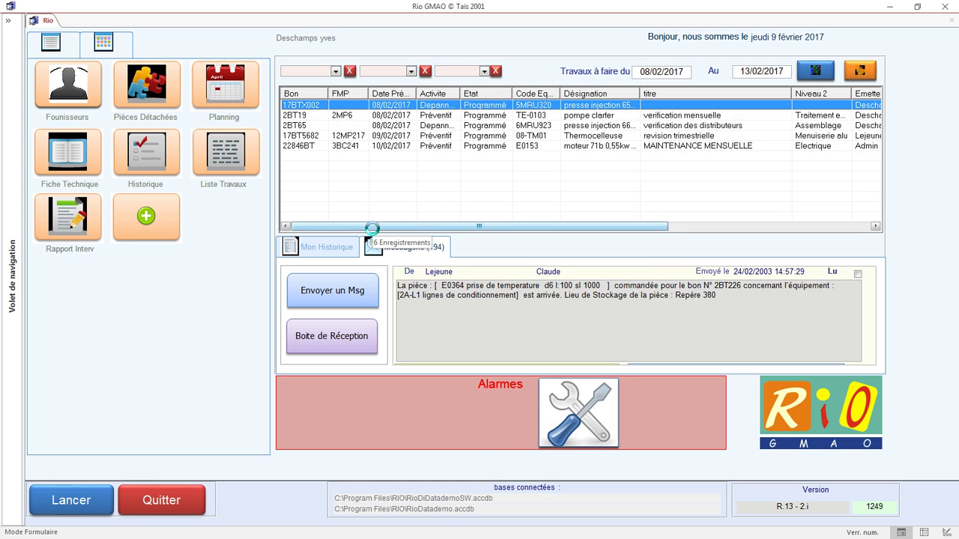